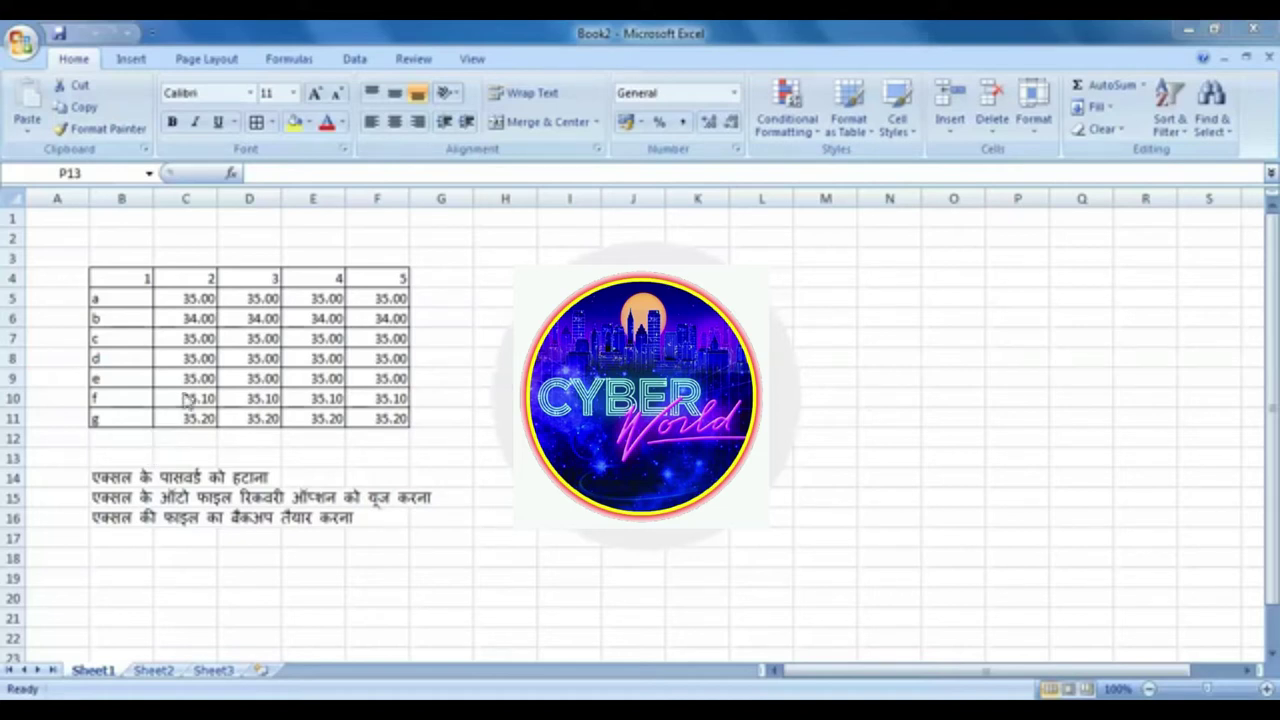
Step: Try Book2's Encrypt Document option, then dismiss the prompt without setting a password
{"action": "left_click", "coordinate": [21, 40]}
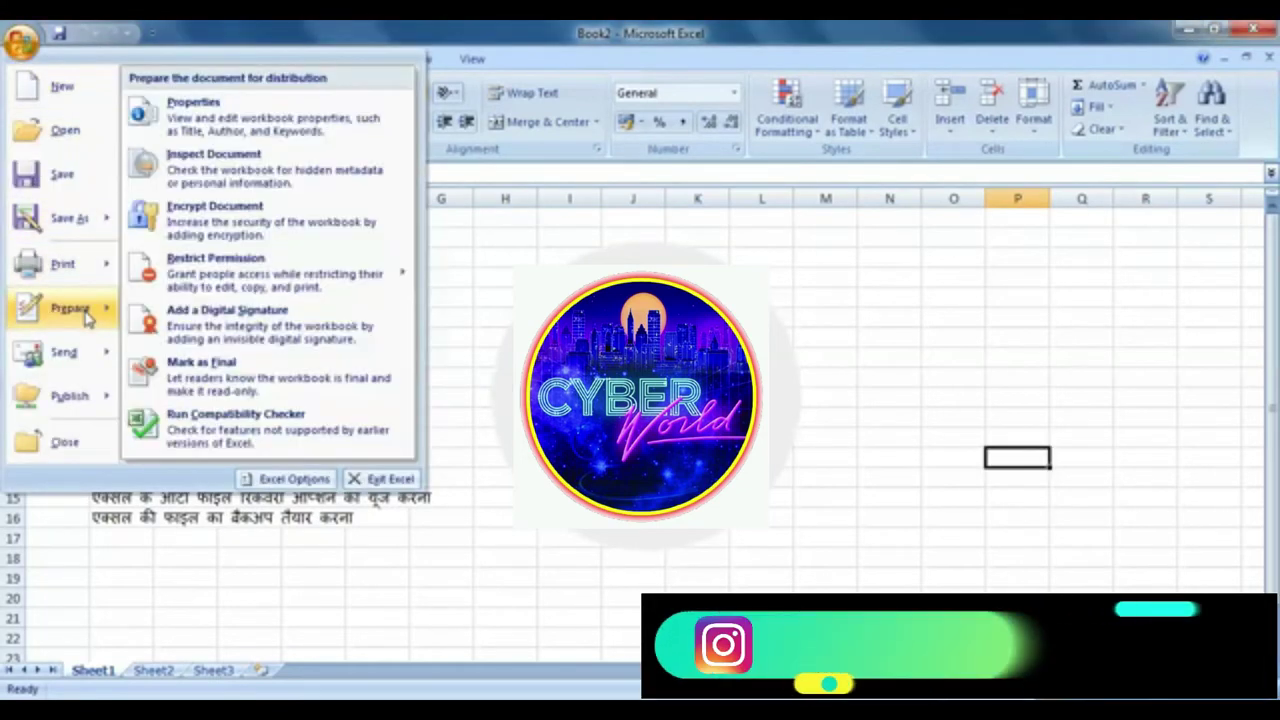
{"action": "left_click", "coordinate": [200, 230]}
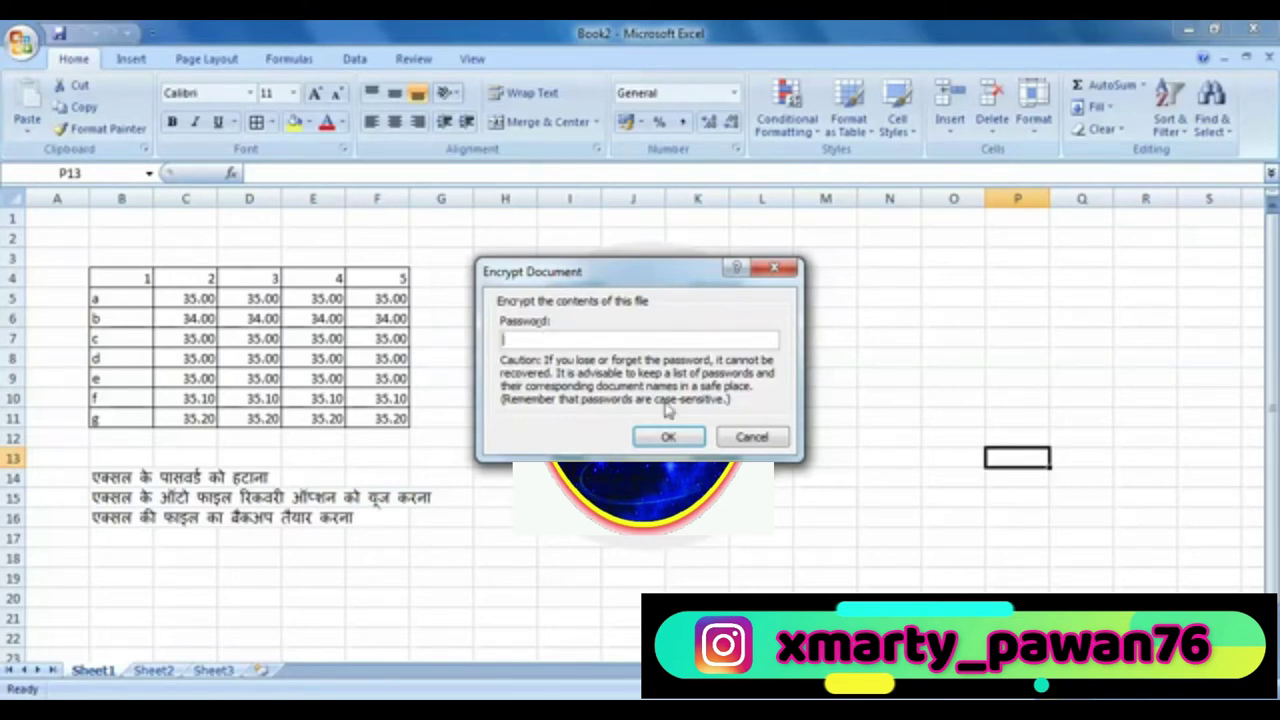
{"action": "left_click", "coordinate": [673, 440]}
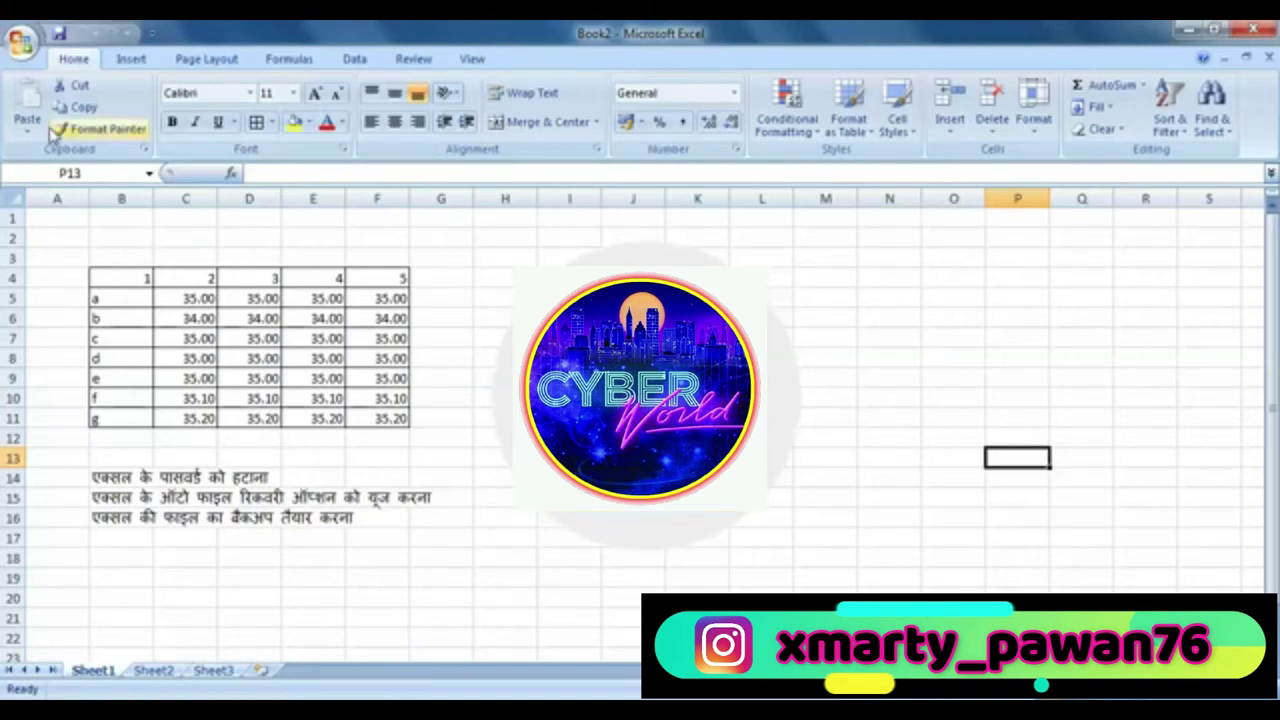
Step: Bring up General Options from Book2's Save As dialog
{"action": "left_click", "coordinate": [20, 42]}
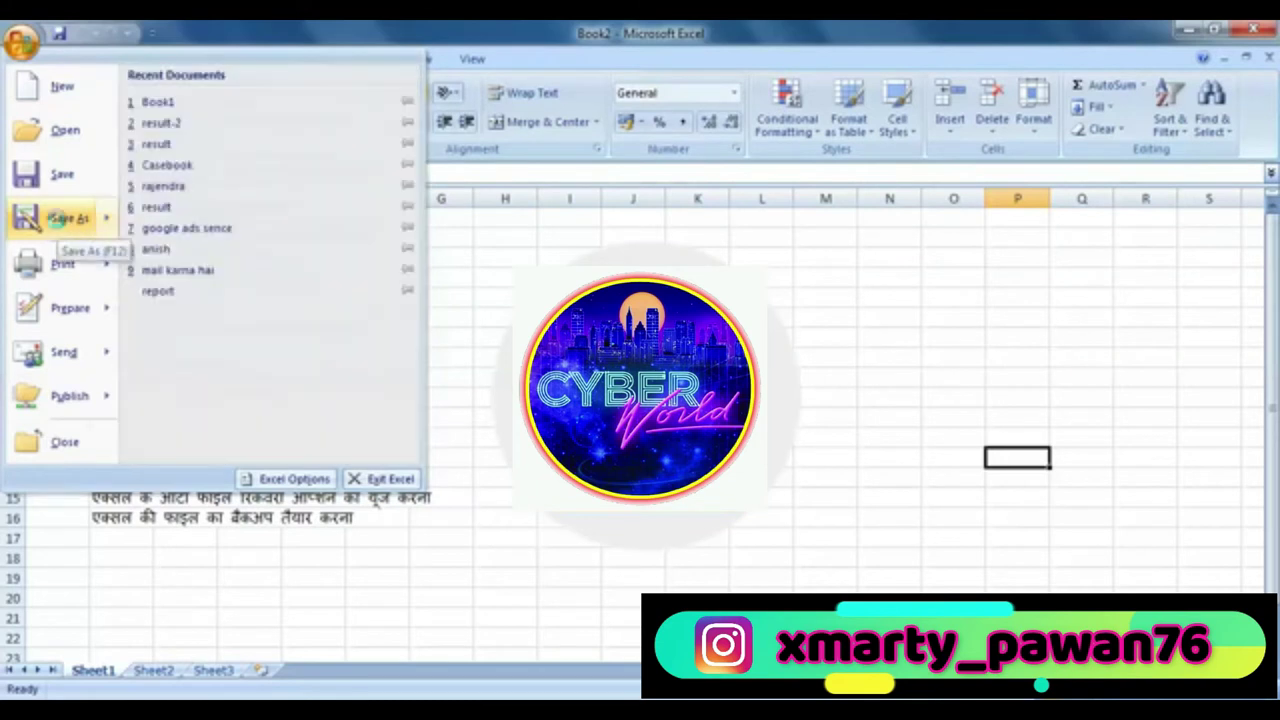
{"action": "left_click", "coordinate": [60, 220]}
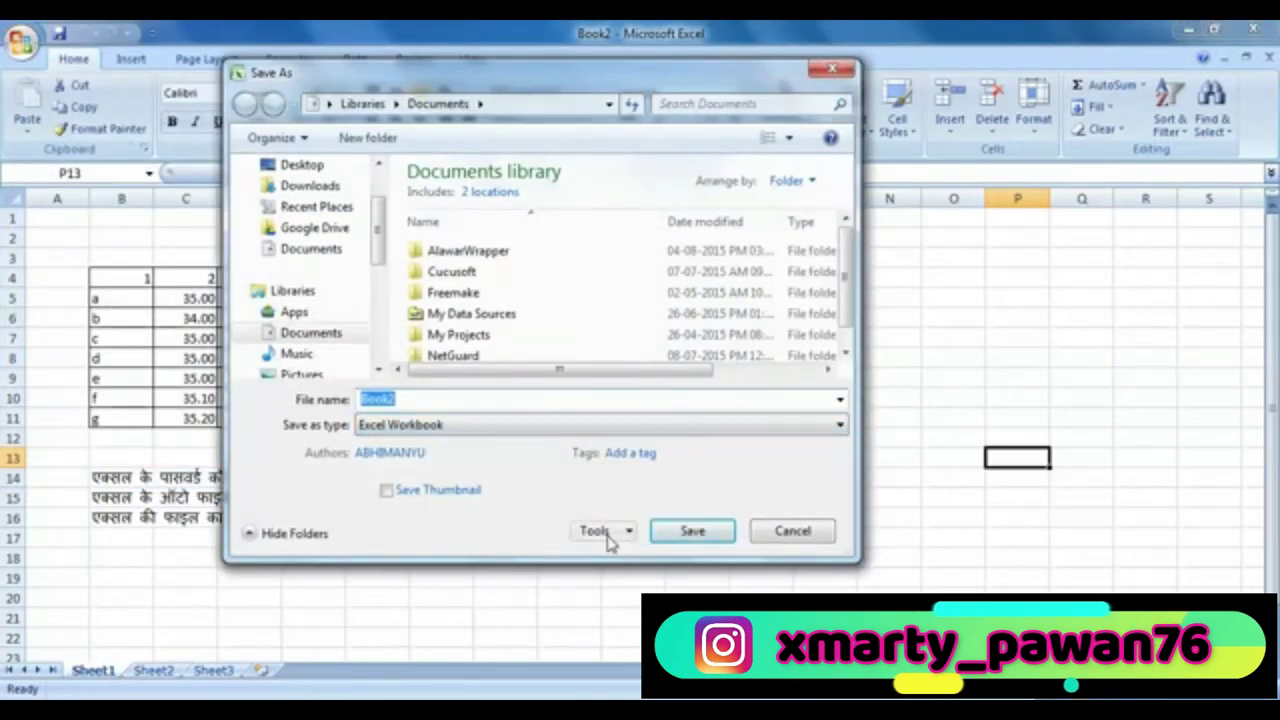
{"action": "left_click", "coordinate": [603, 531]}
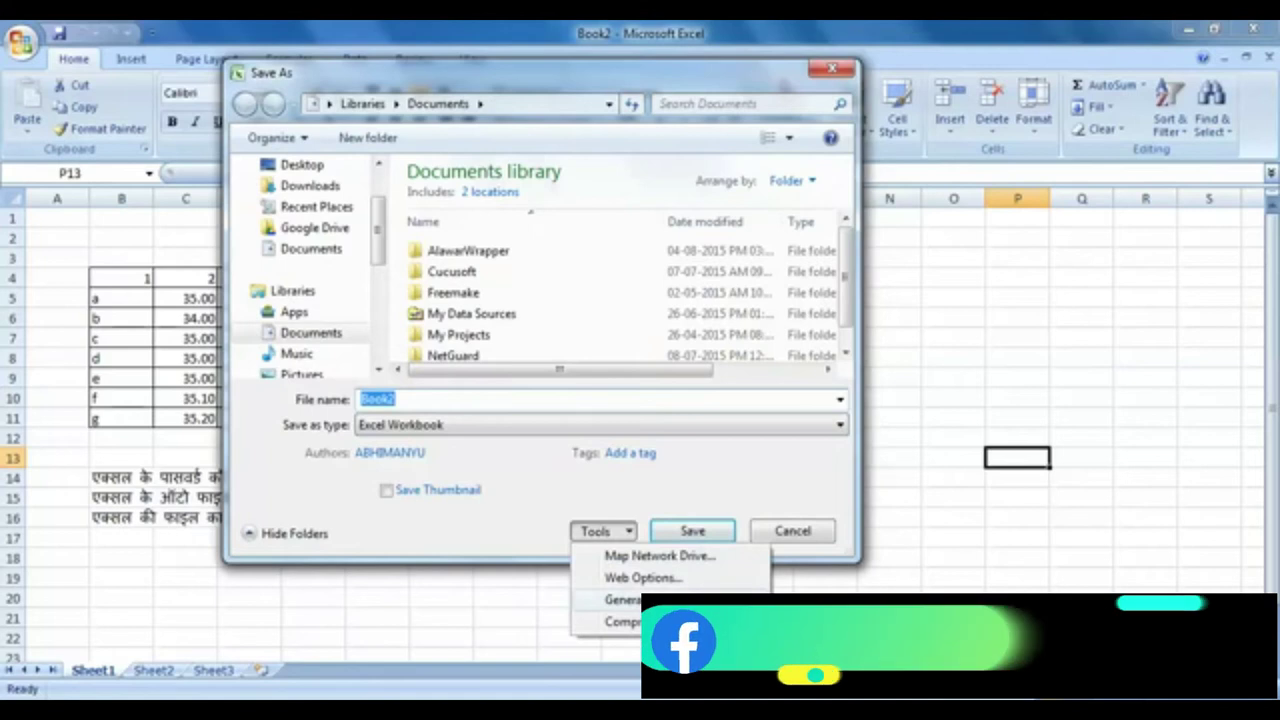
{"action": "left_click", "coordinate": [625, 599]}
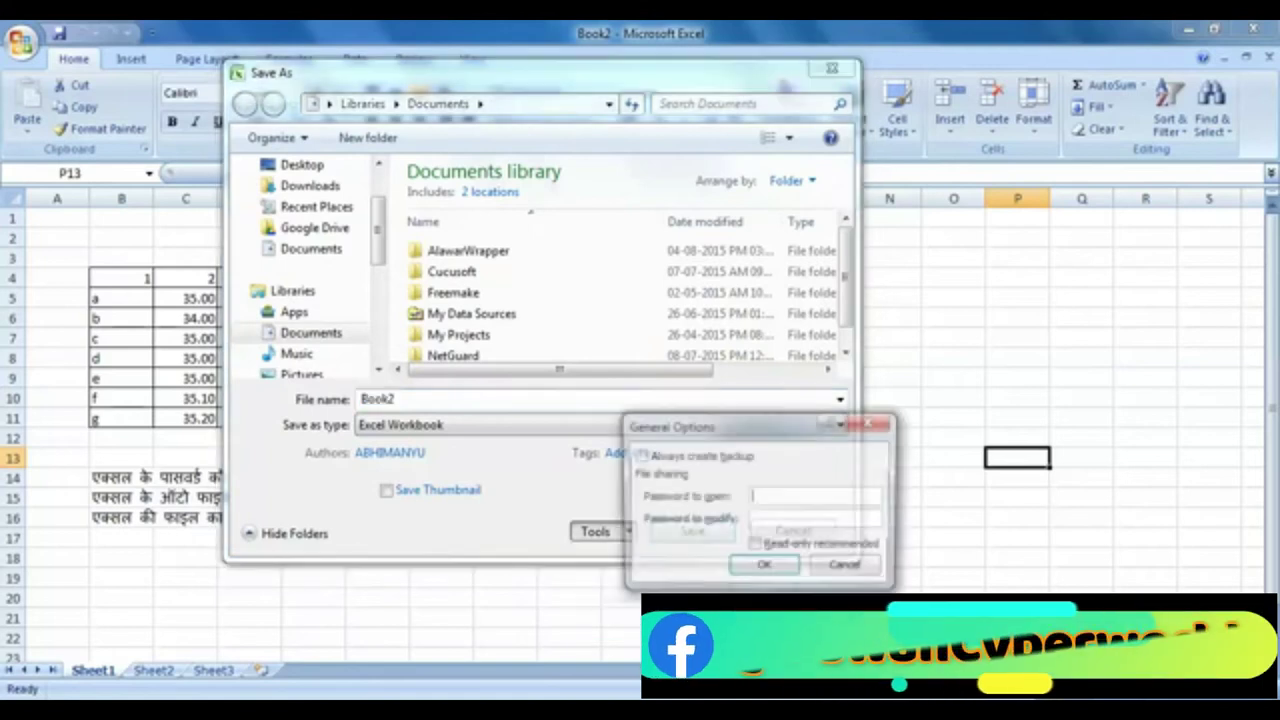
Step: Set a password to open and a password to modify, confirming each one
{"action": "left_click", "coordinate": [793, 502]}
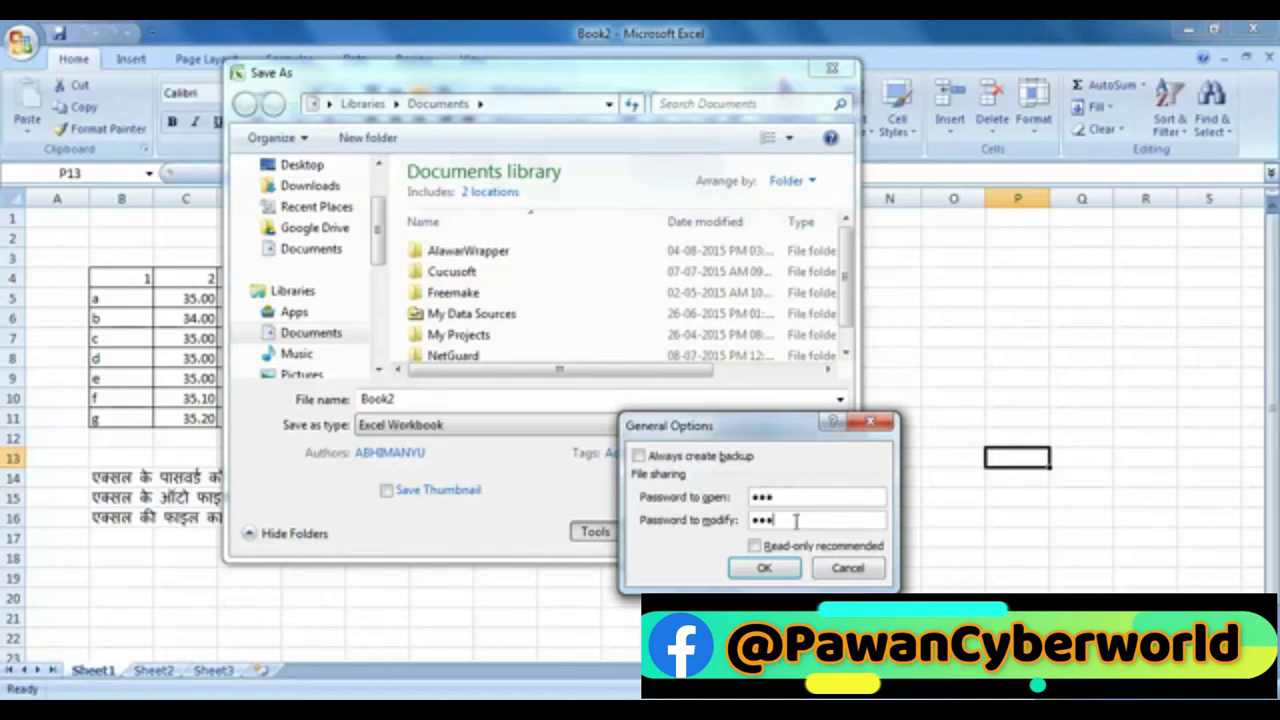
{"action": "left_click", "coordinate": [766, 572]}
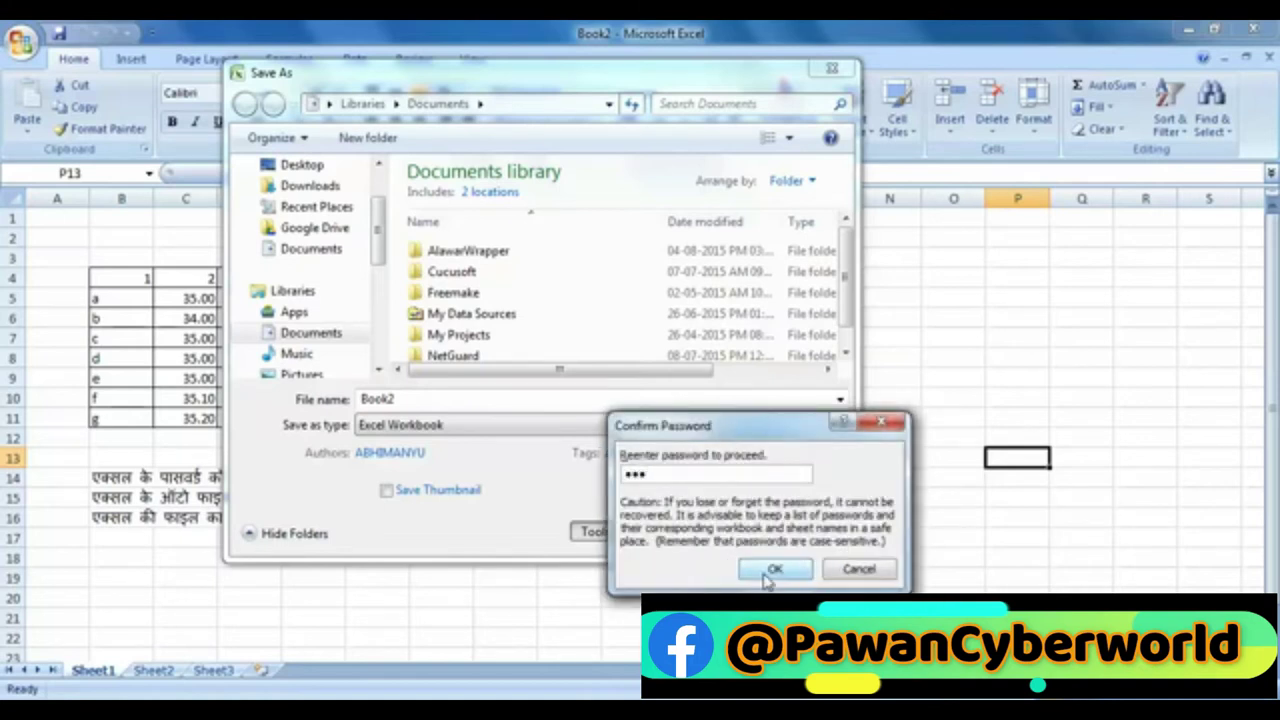
{"action": "left_click", "coordinate": [765, 579]}
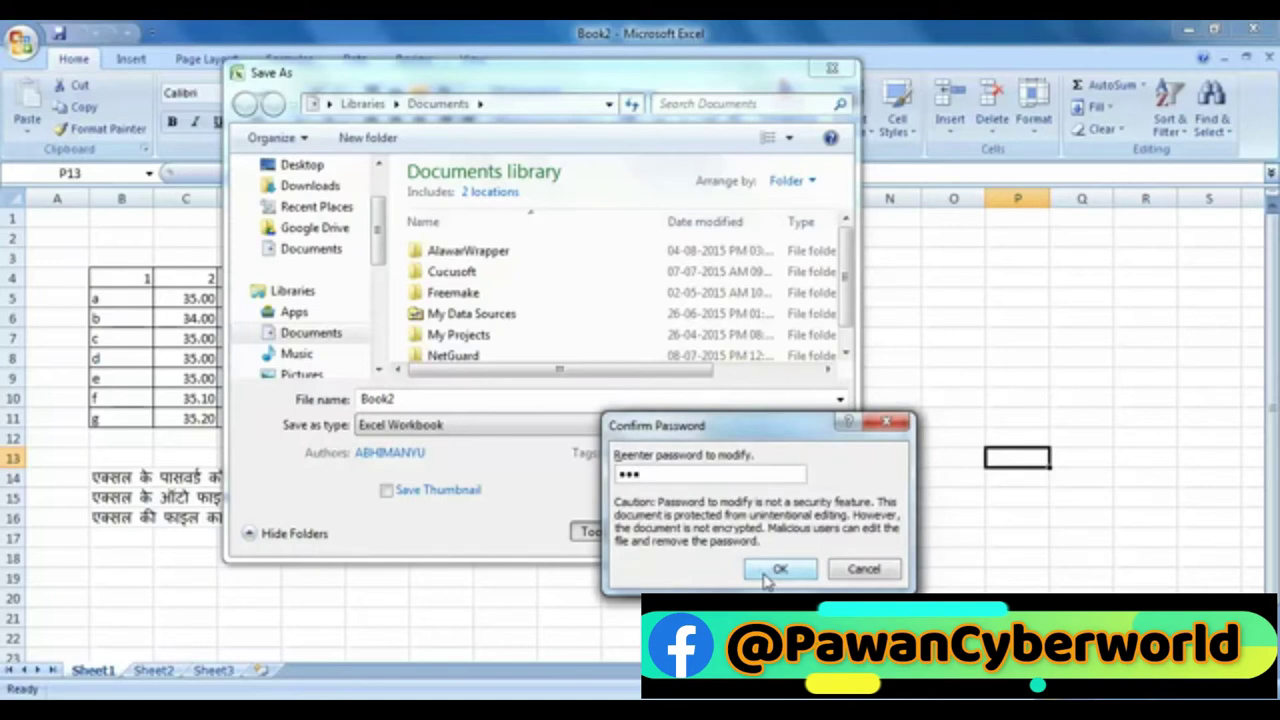
{"action": "left_click", "coordinate": [782, 572]}
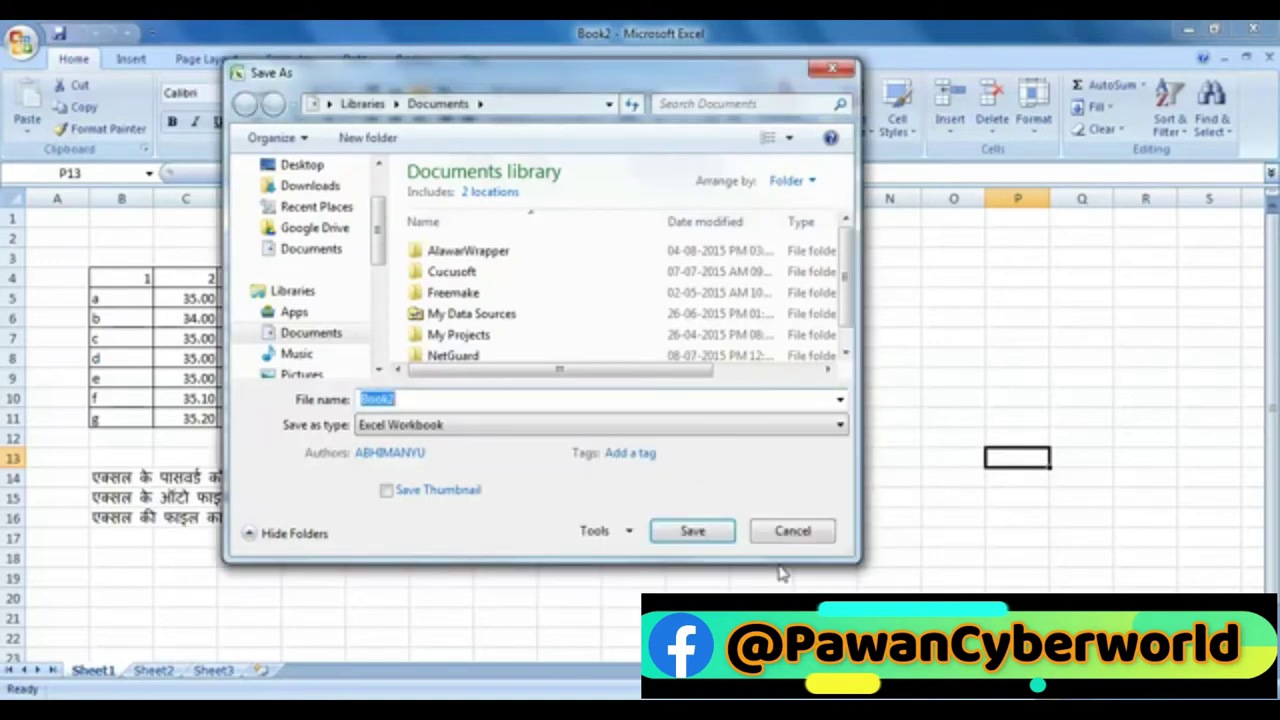
Step: Save password-protected Book2, close Excel, and reopen Book2 by supplying both passwords
{"action": "left_click", "coordinate": [716, 528]}
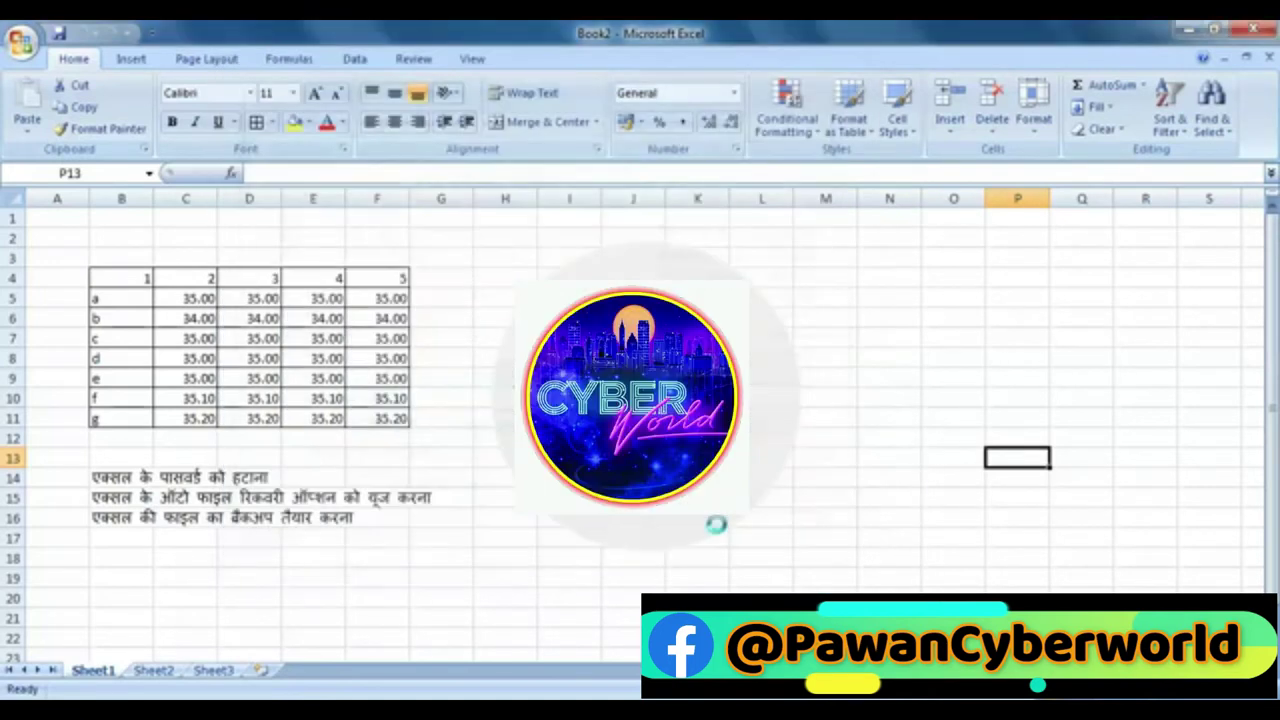
{"action": "left_click", "coordinate": [1262, 38]}
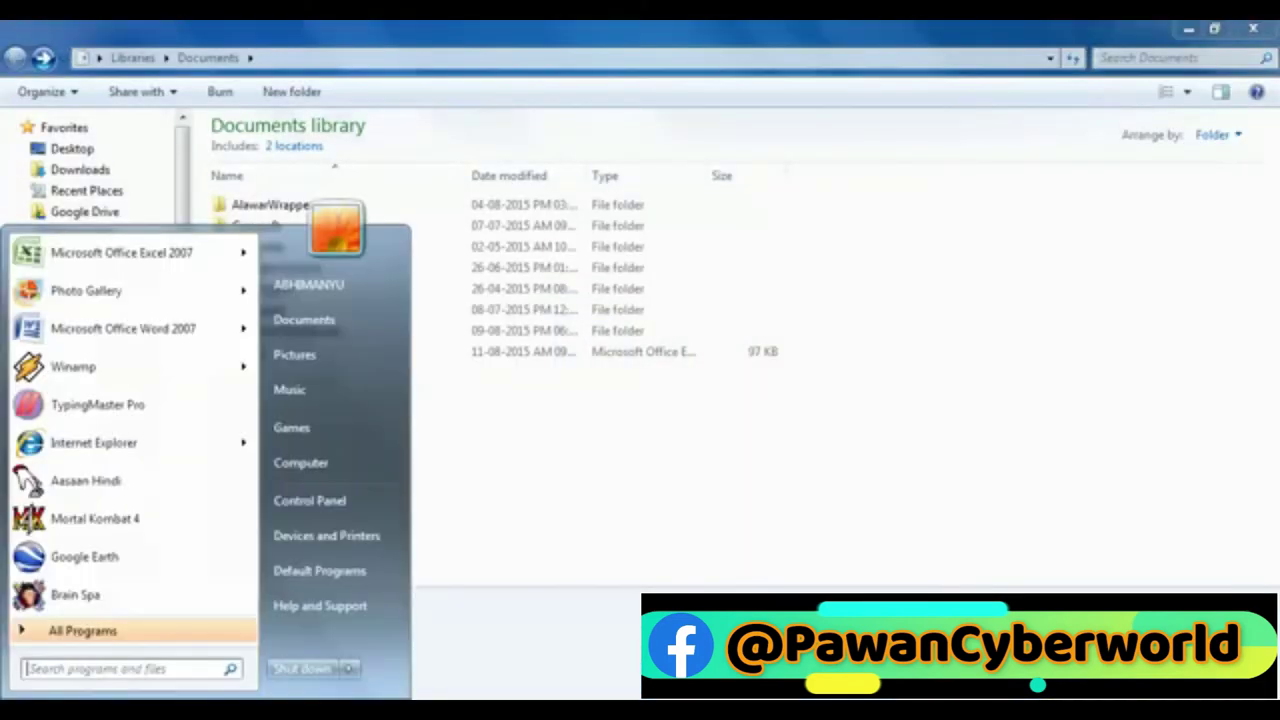
{"action": "double_click", "coordinate": [231, 357]}
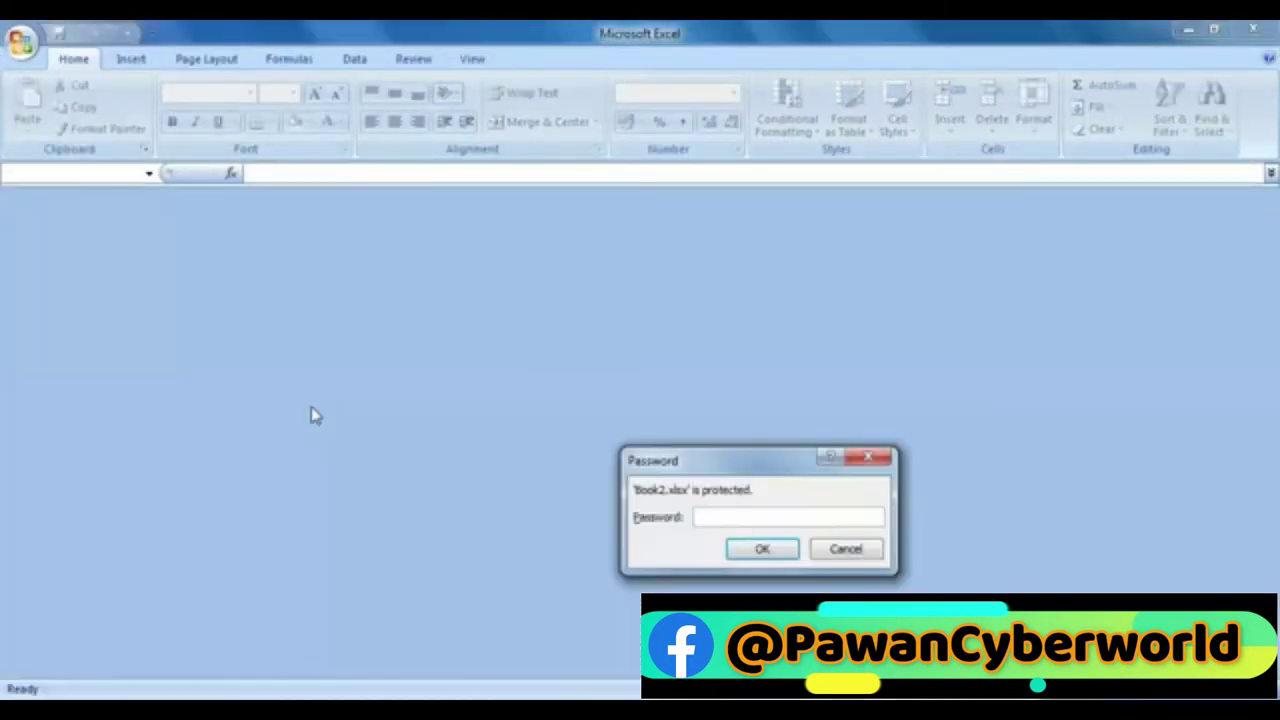
{"action": "key", "text": "Return"}
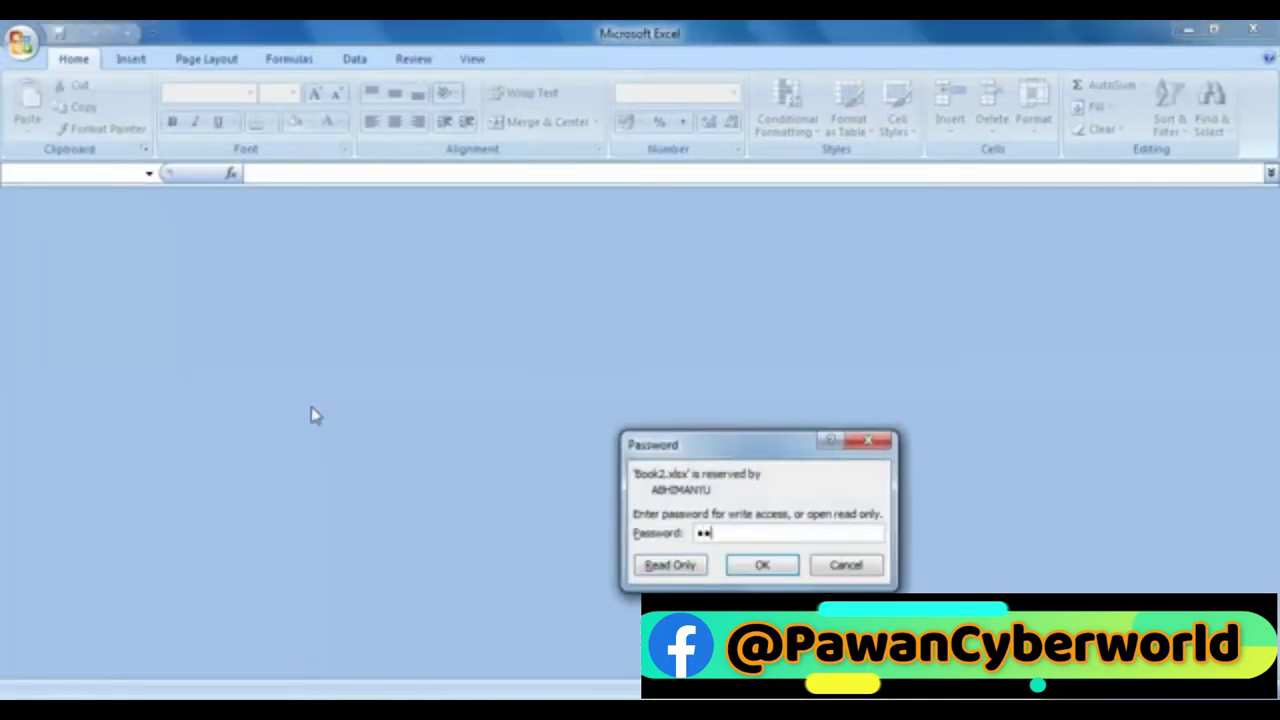
{"action": "key", "text": "Return"}
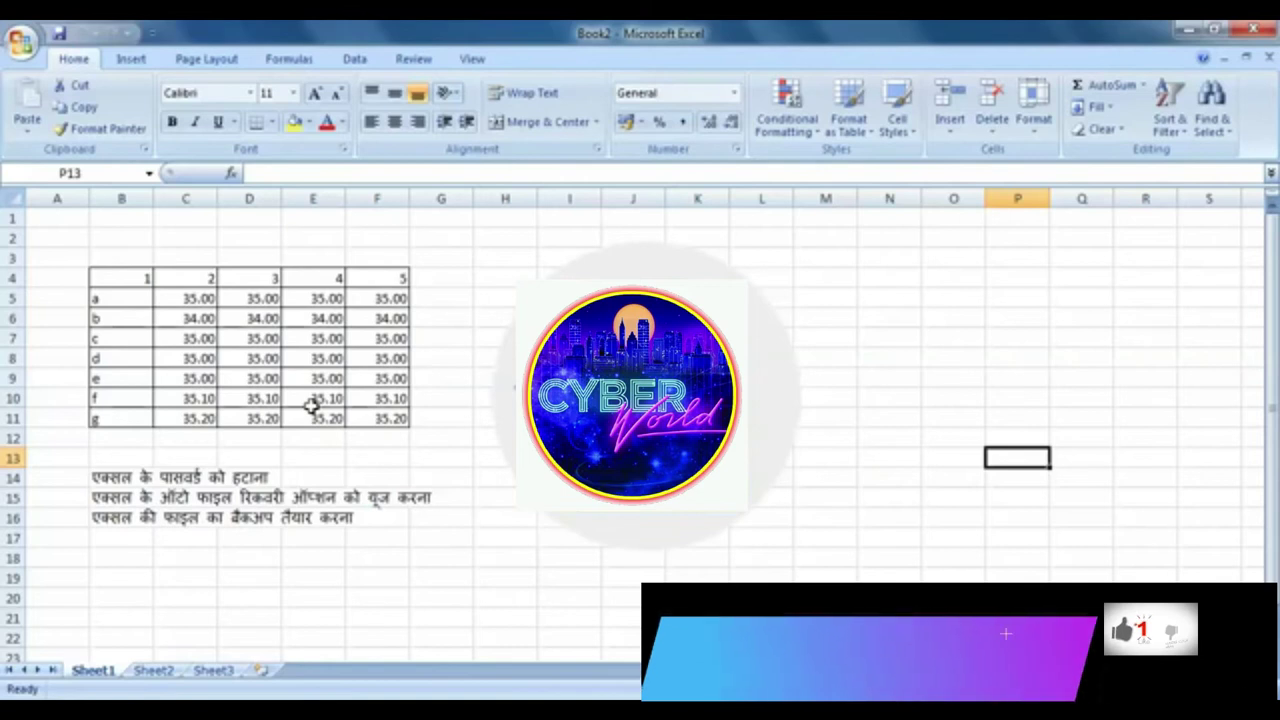
Step: Clear both the open and modify passwords in Book2's General Options
{"action": "left_click", "coordinate": [20, 45]}
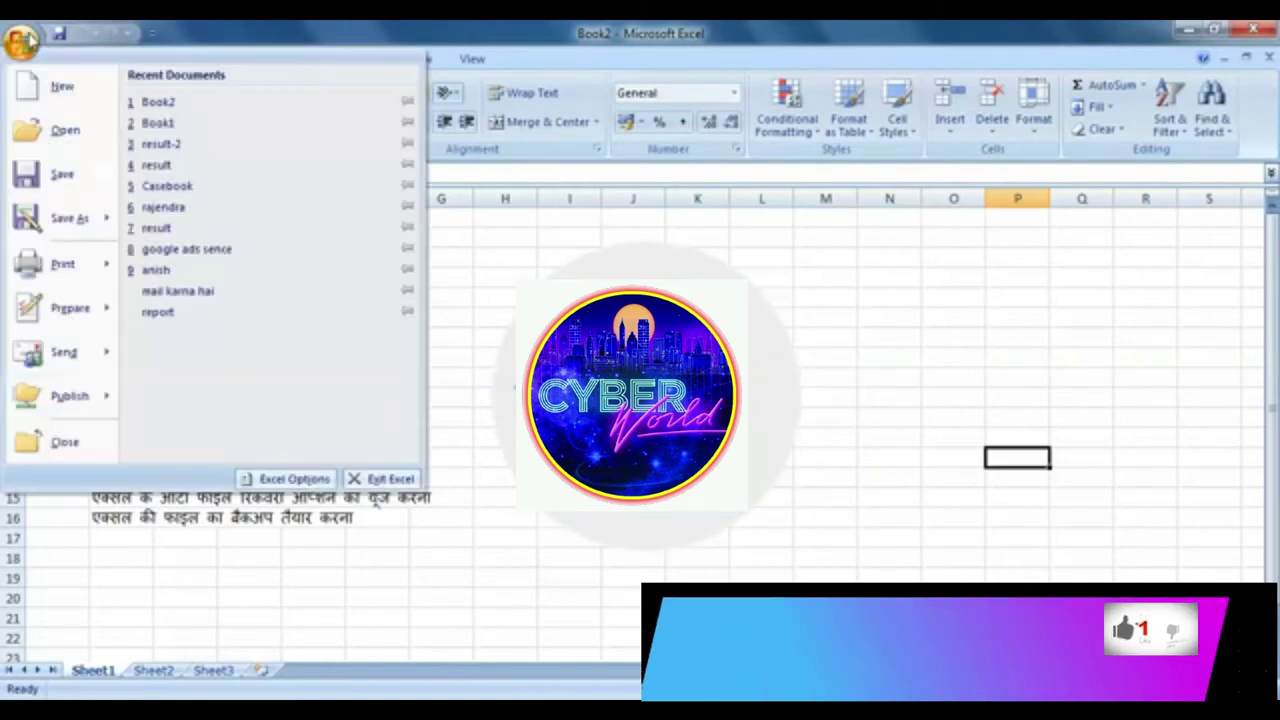
{"action": "left_click", "coordinate": [65, 218]}
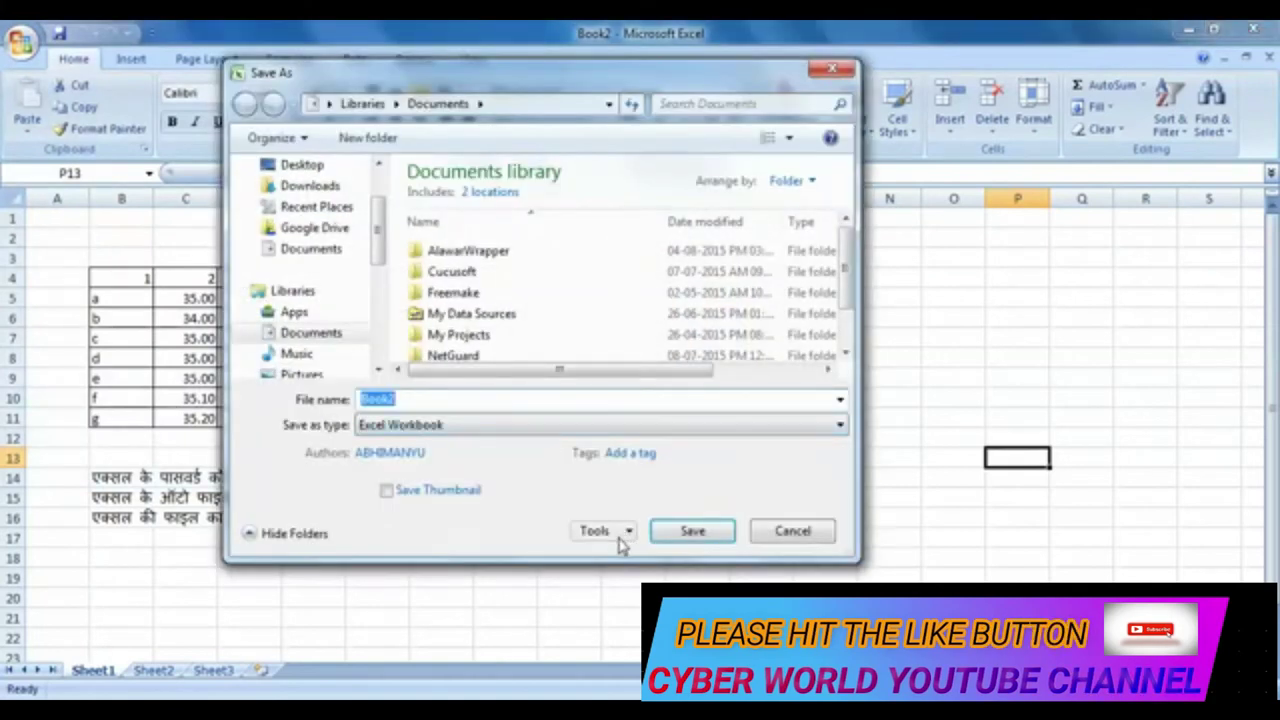
{"action": "left_click", "coordinate": [620, 540]}
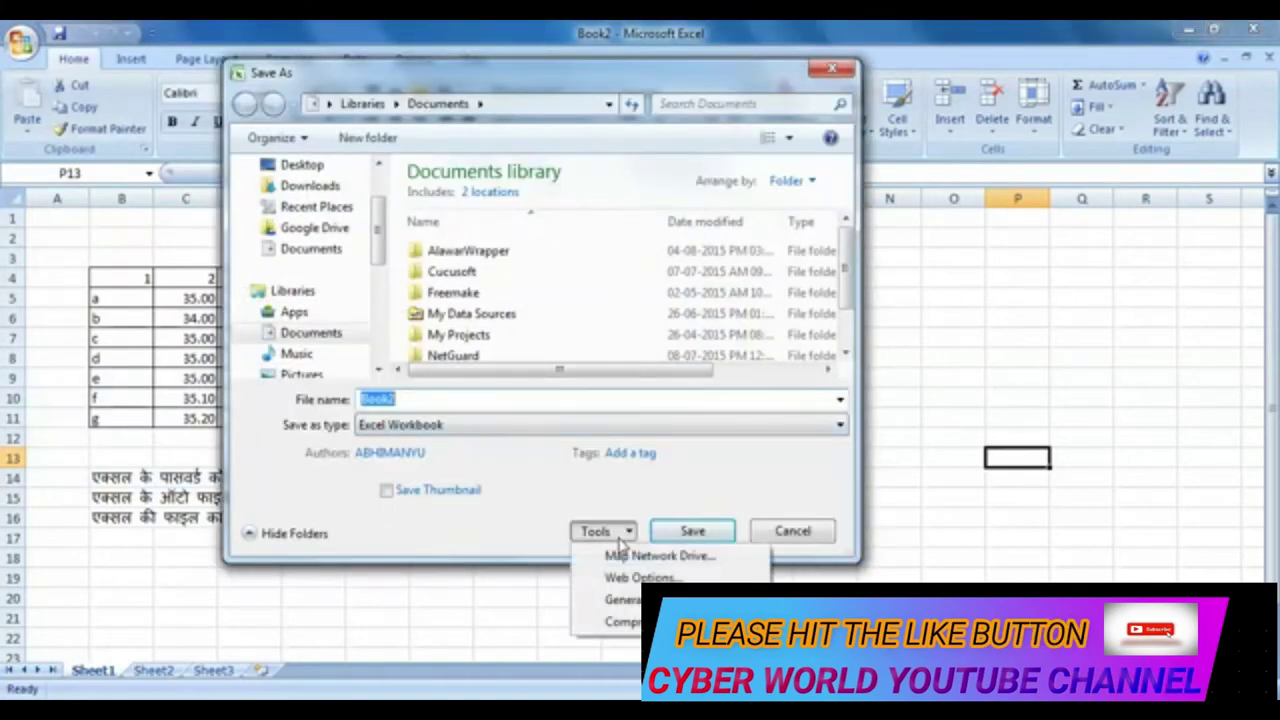
{"action": "left_click", "coordinate": [620, 599]}
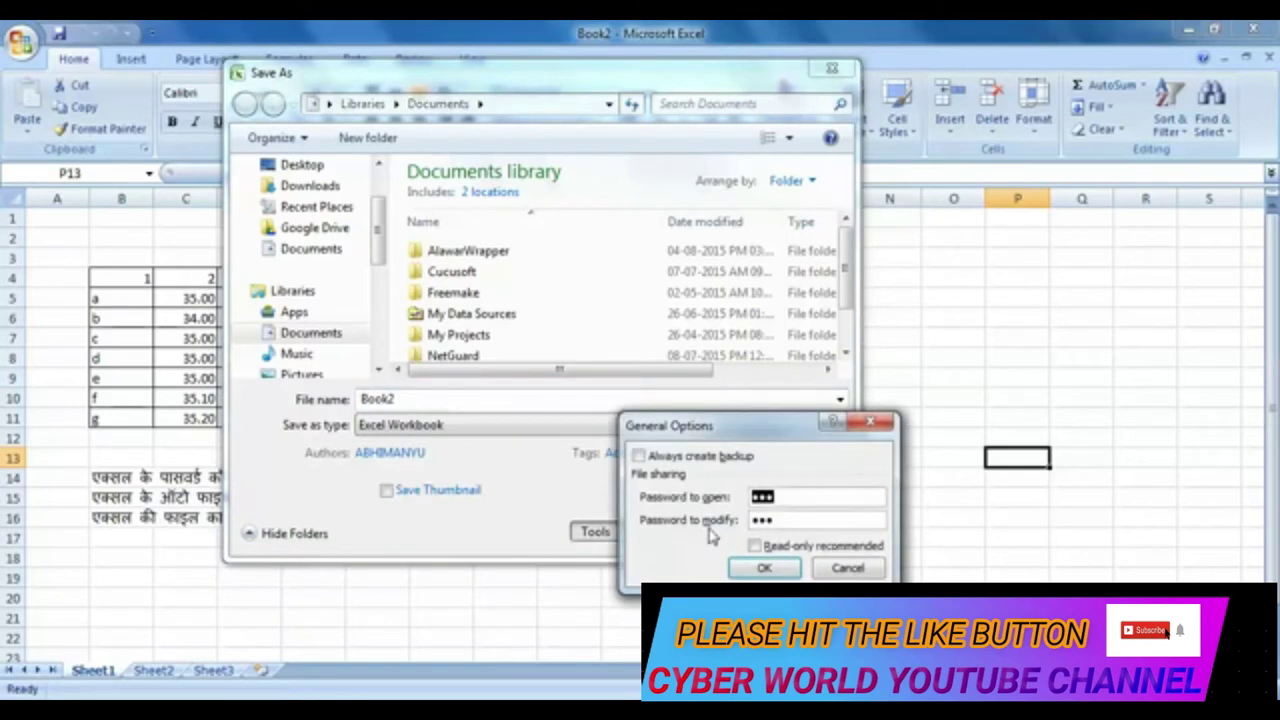
{"action": "key", "text": "BackSpace"}
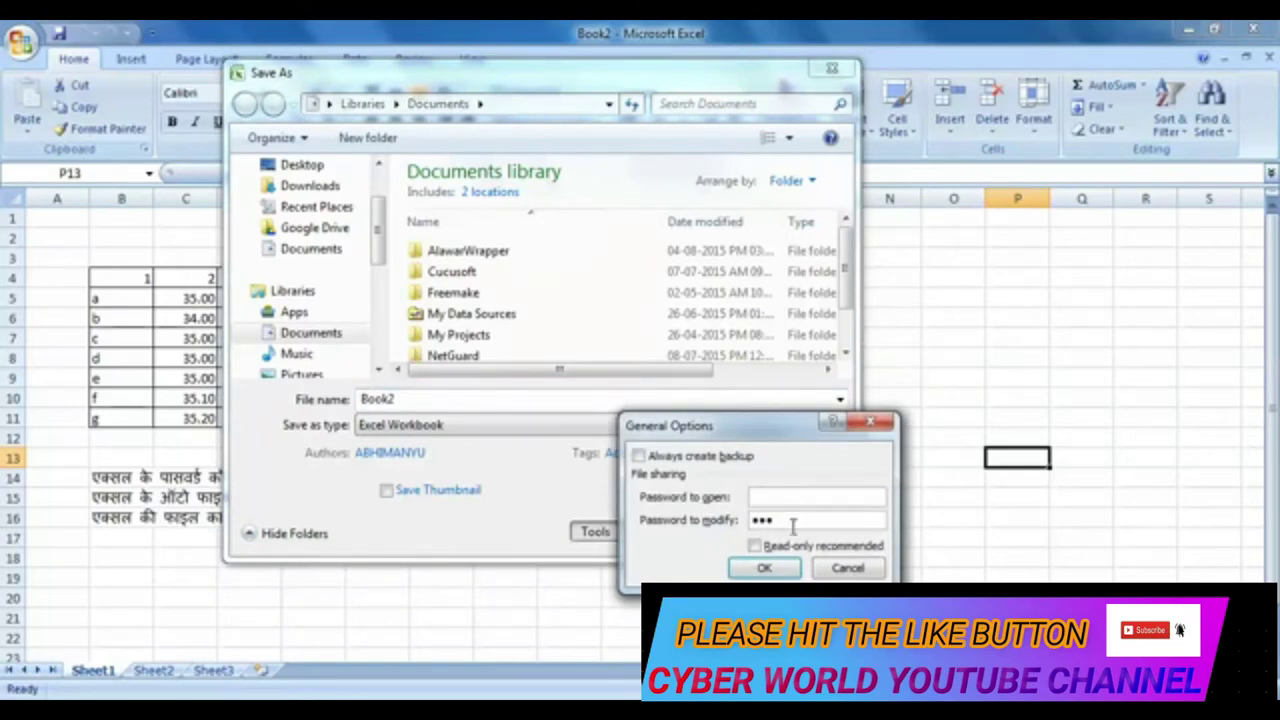
{"action": "double_click", "coordinate": [800, 517]}
{"action": "key", "text": "BackSpace"}
{"action": "left_click", "coordinate": [764, 567]}
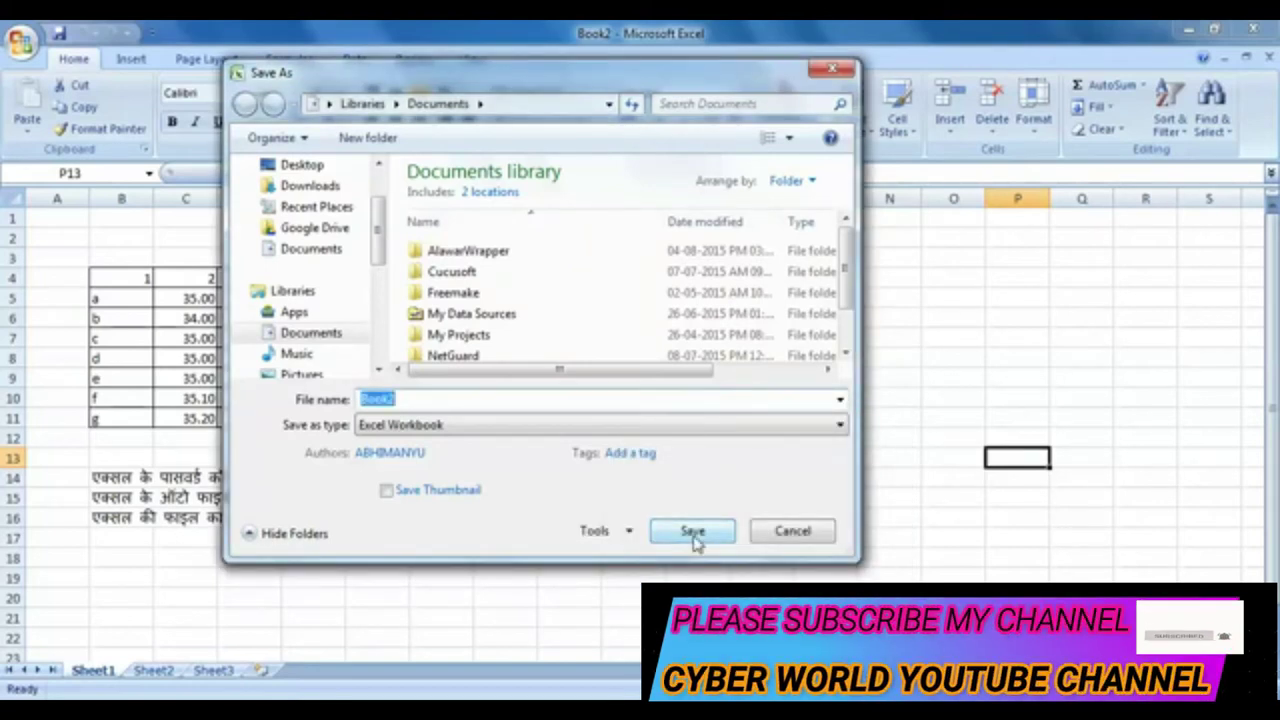
Step: Save Book2 over the existing Book2.xlsx and close Excel
{"action": "left_click", "coordinate": [693, 532]}
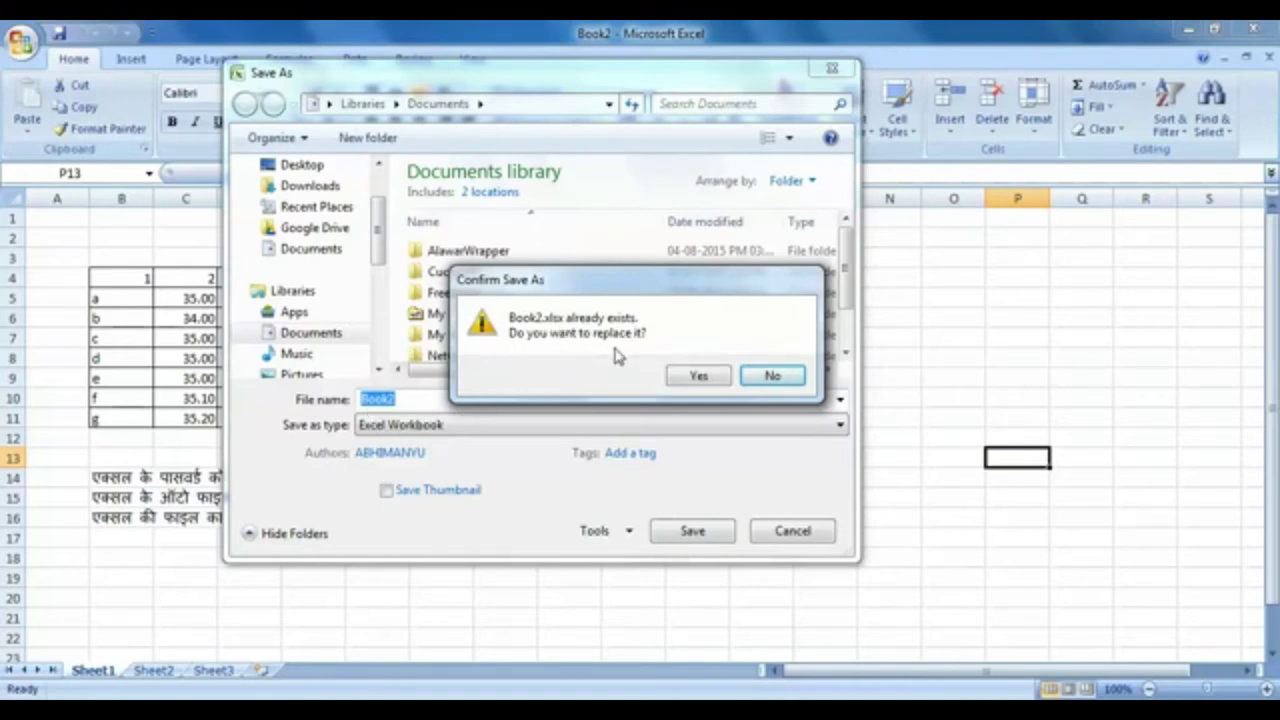
{"action": "left_click", "coordinate": [699, 376]}
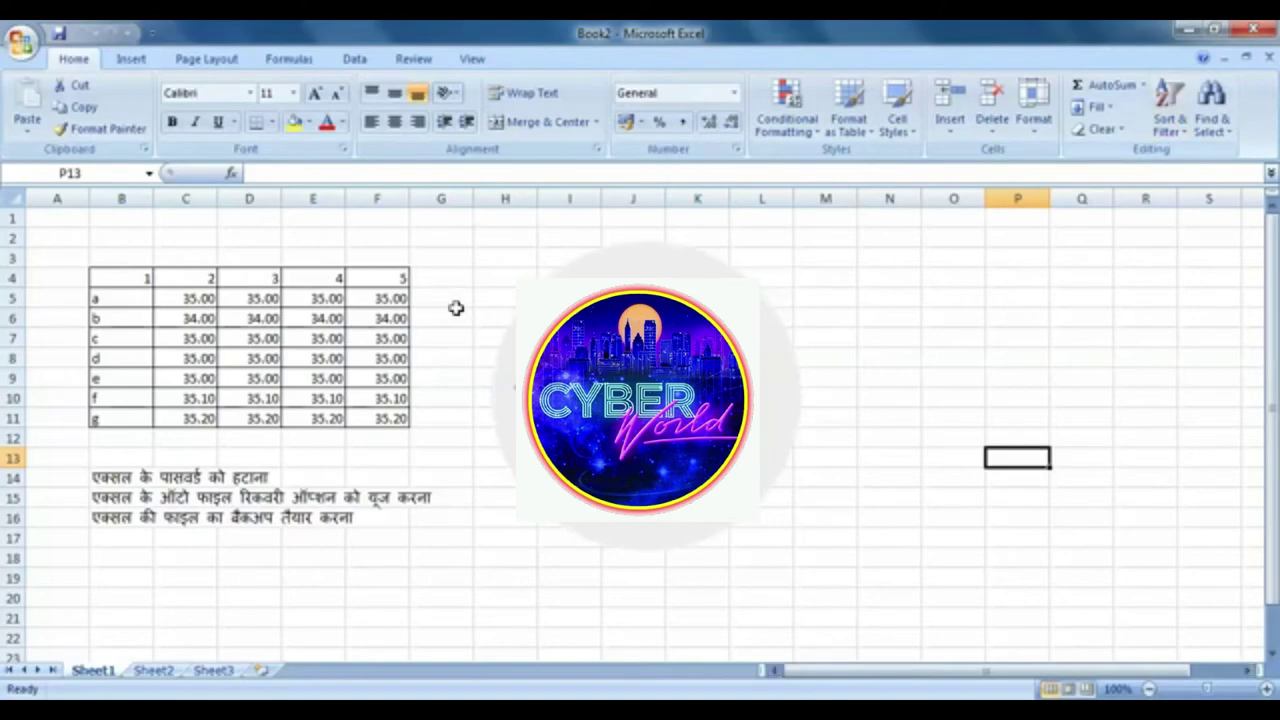
{"action": "left_click", "coordinate": [1256, 30]}
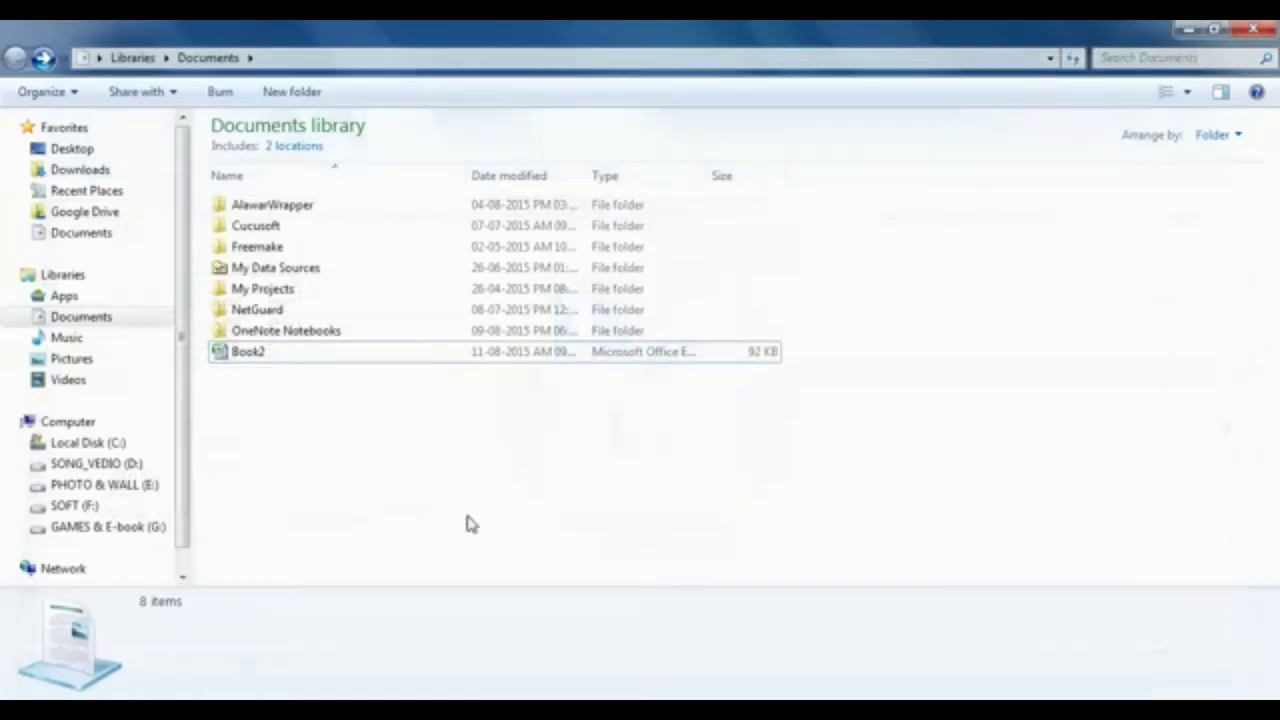
Step: Open the Book2 workbook from the Documents library in Excel
{"action": "double_click", "coordinate": [249, 352]}
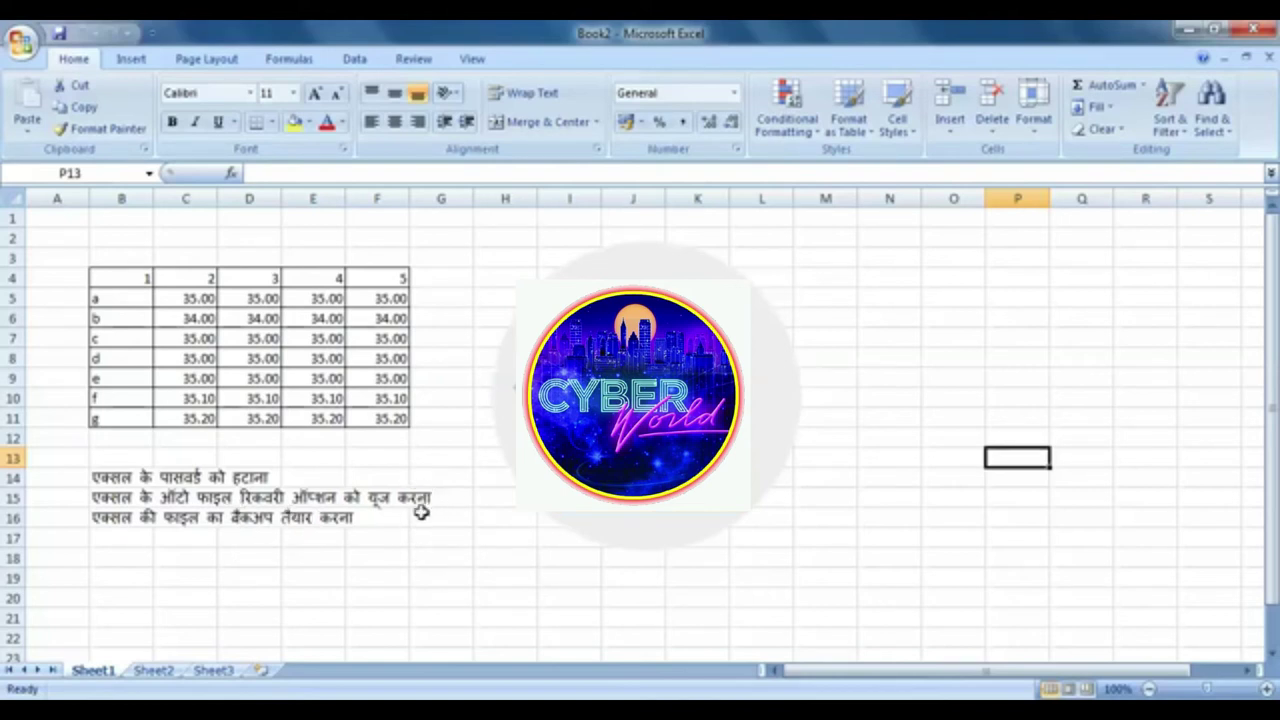
Step: Turn on Always create backup in Book2's General Options
{"action": "left_click", "coordinate": [20, 42]}
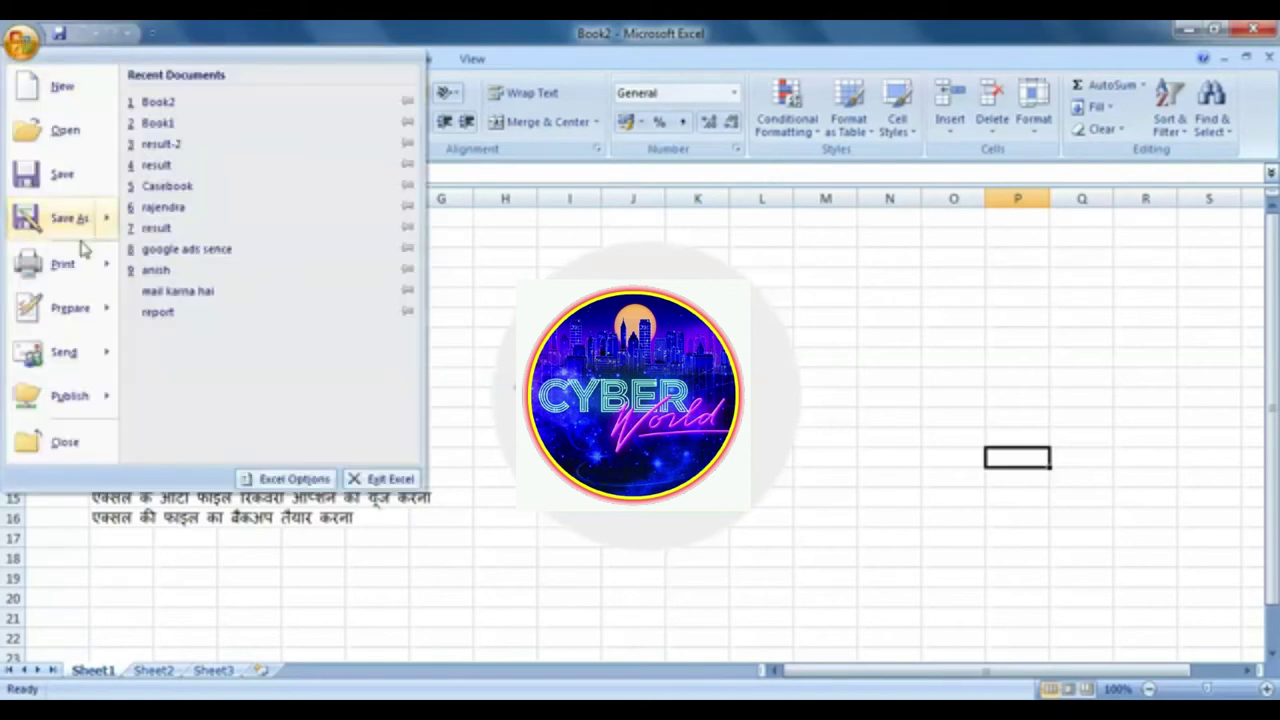
{"action": "left_click", "coordinate": [70, 218]}
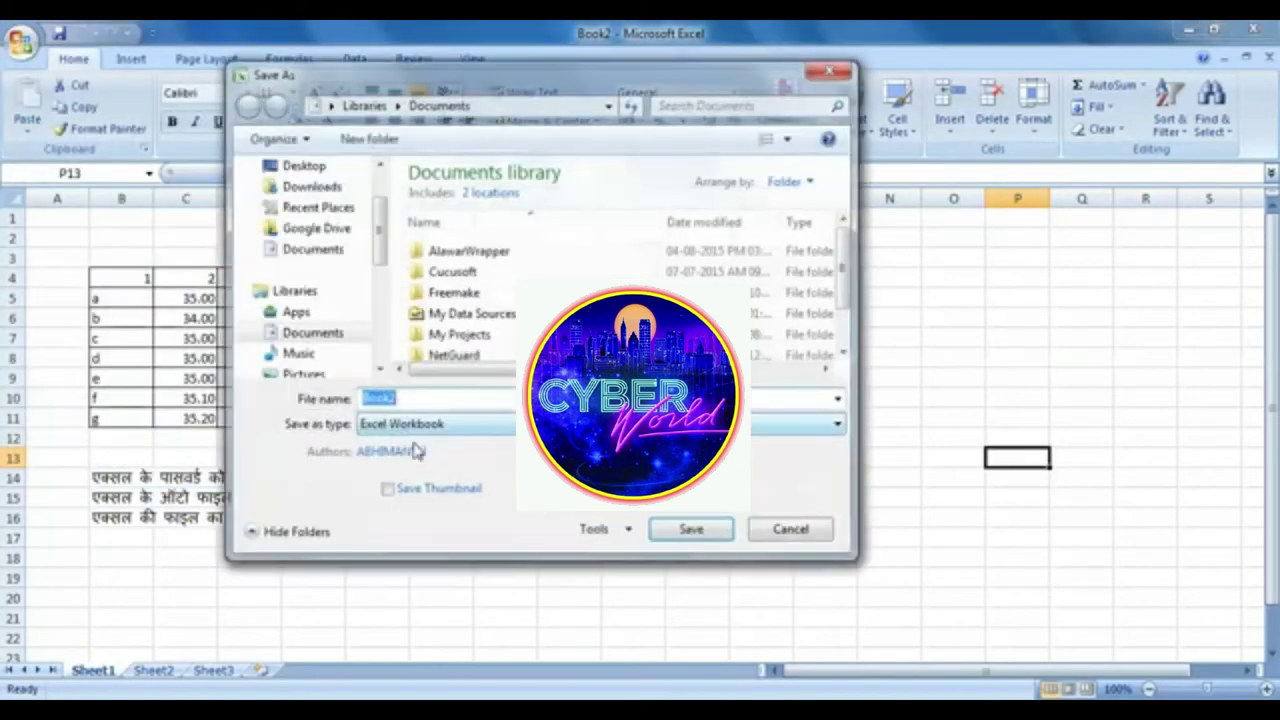
{"action": "left_click", "coordinate": [605, 532]}
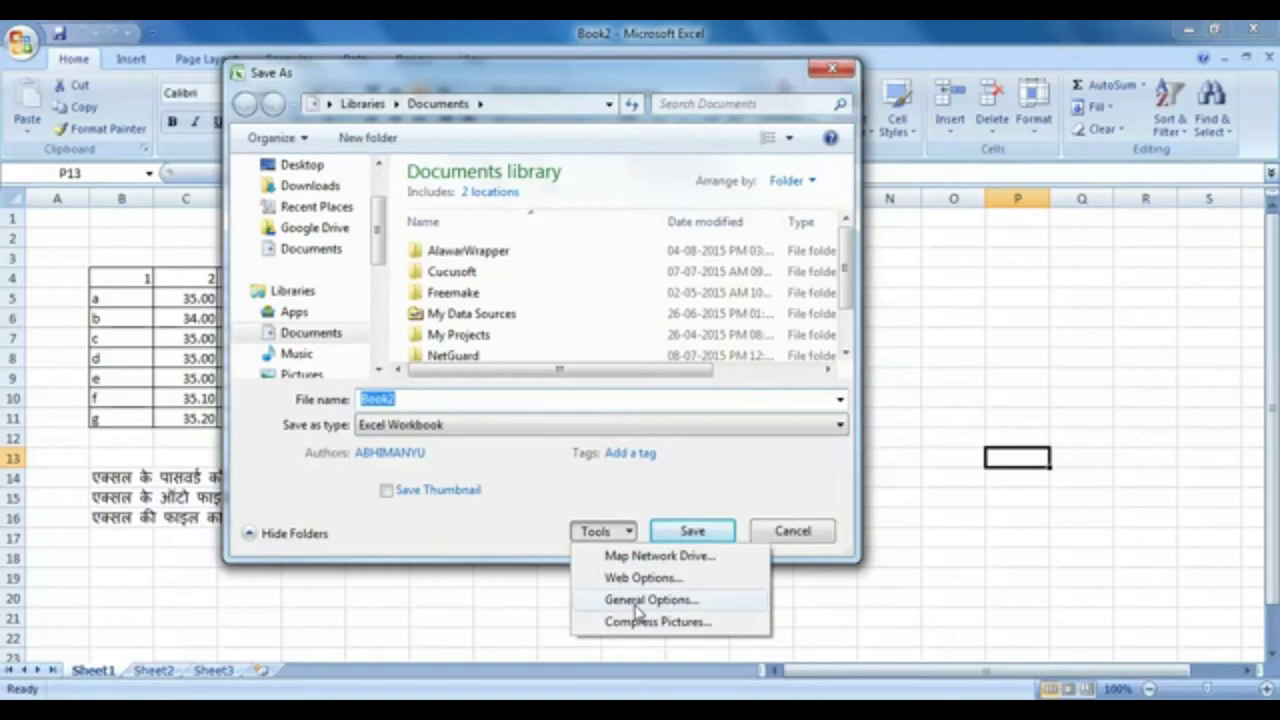
{"action": "left_click", "coordinate": [650, 600]}
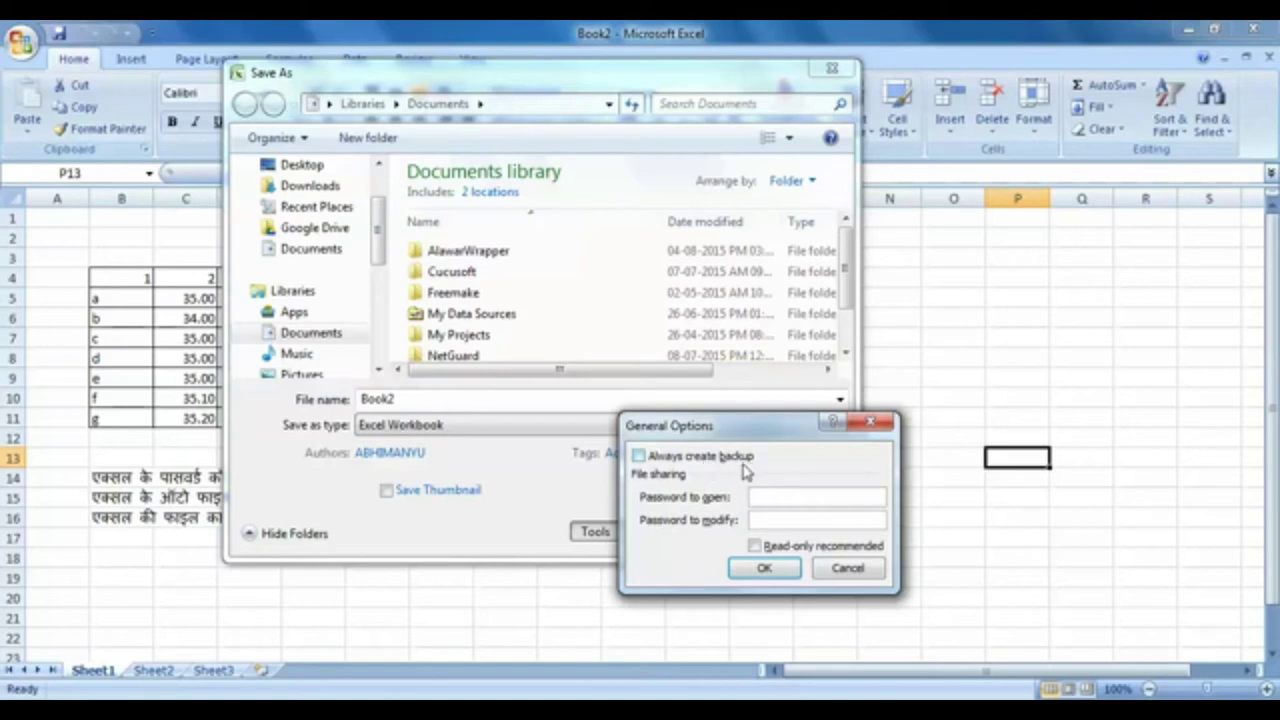
{"action": "left_click", "coordinate": [640, 458]}
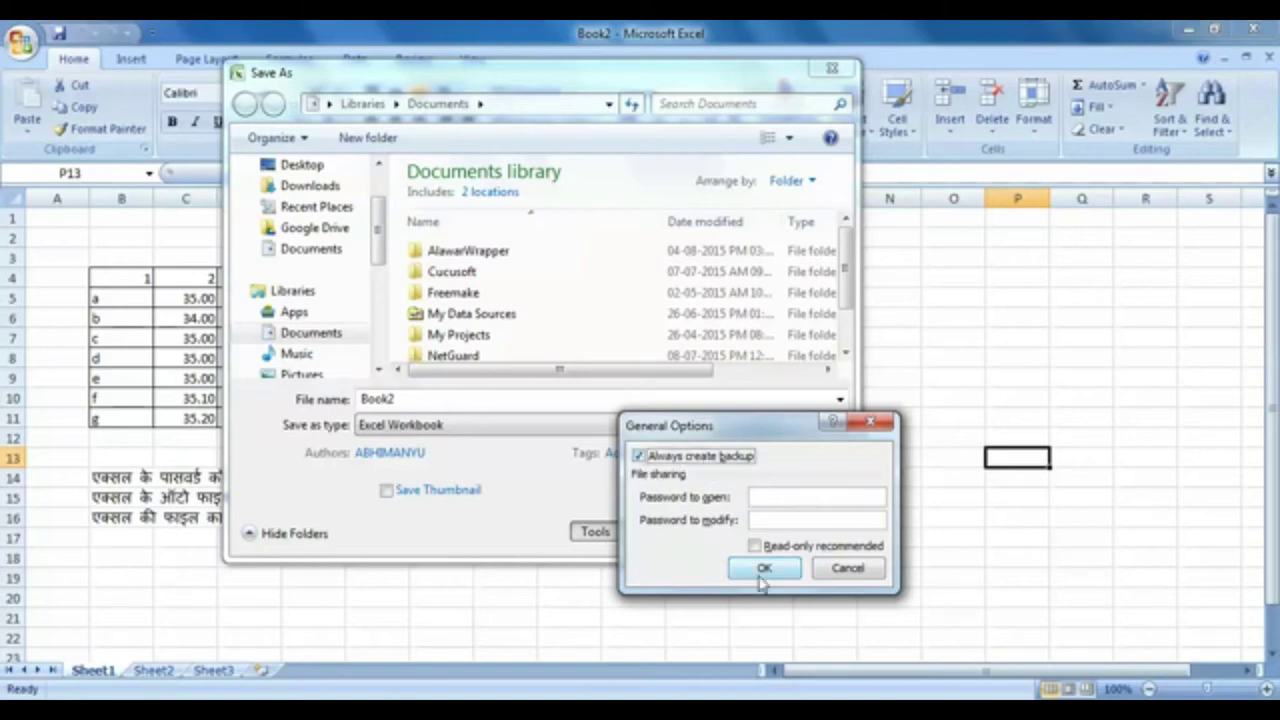
{"action": "left_click", "coordinate": [764, 568]}
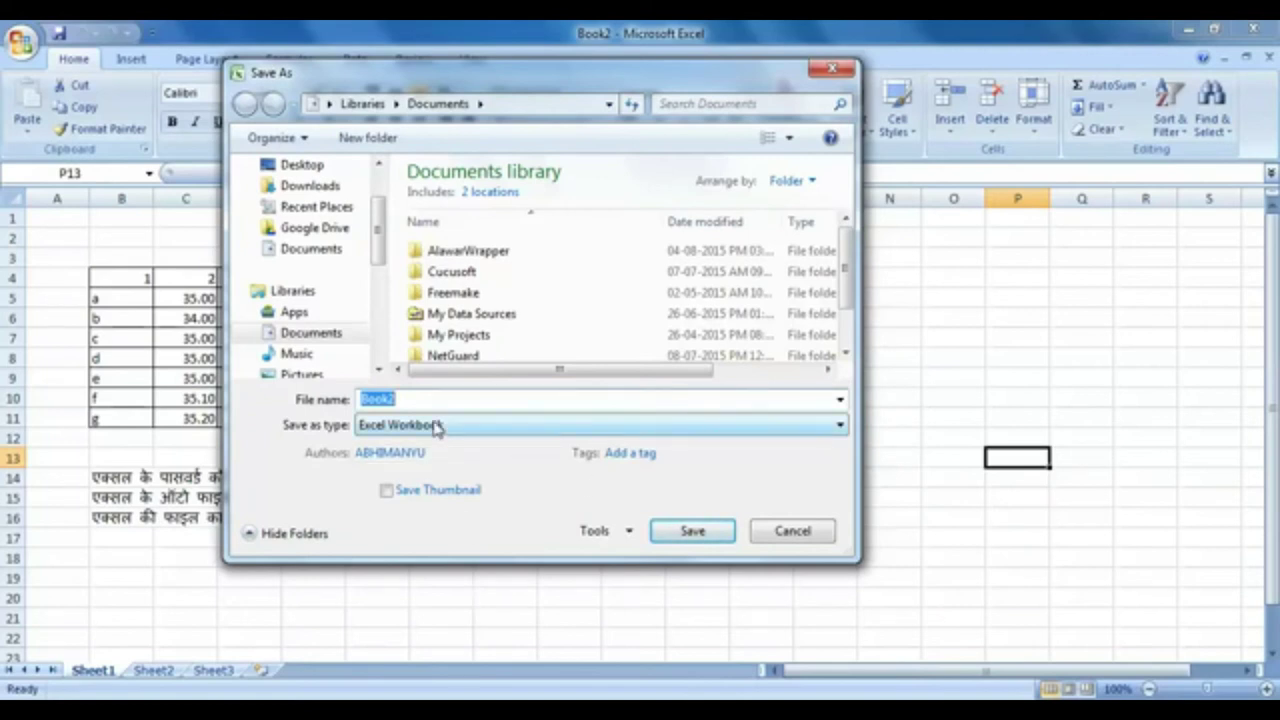
Step: Save Book2 over the existing Book2.xlsx file
{"action": "scroll", "coordinate": [845, 270], "scroll_direction": "down", "scroll_amount": 1}
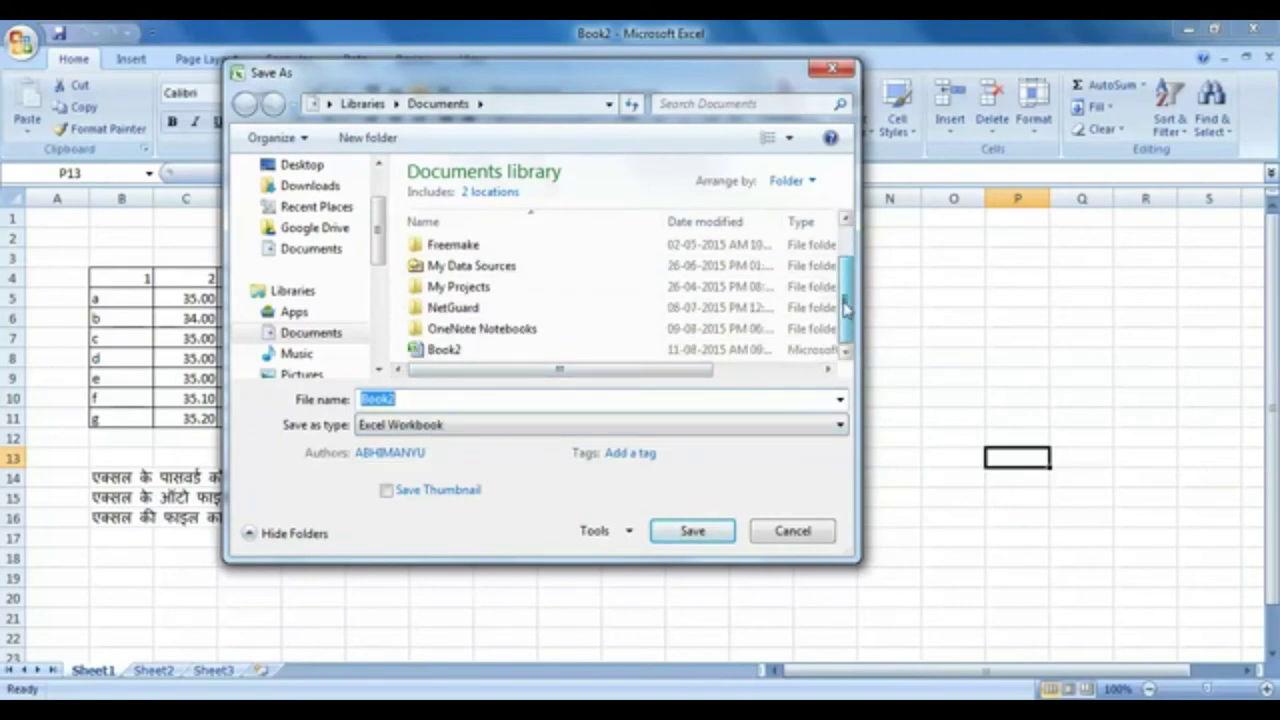
{"action": "left_click", "coordinate": [693, 531]}
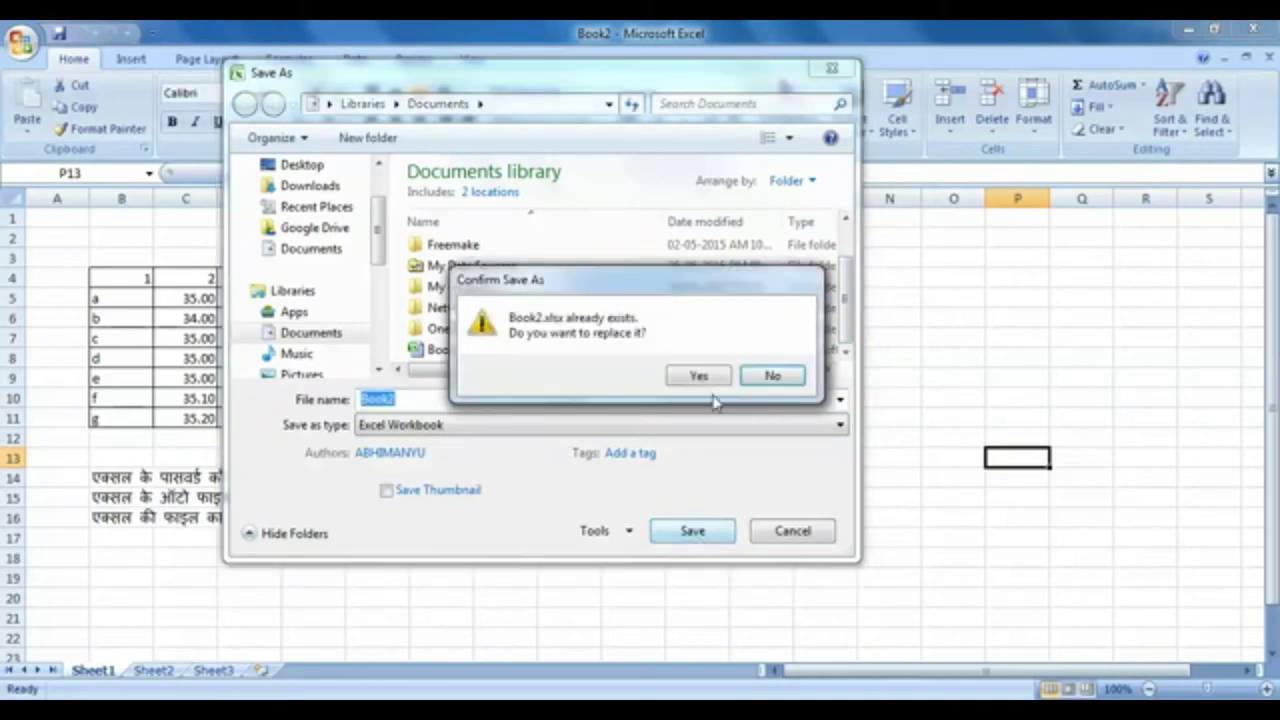
{"action": "left_click", "coordinate": [698, 377]}
{"action": "left_click", "coordinate": [26, 52]}
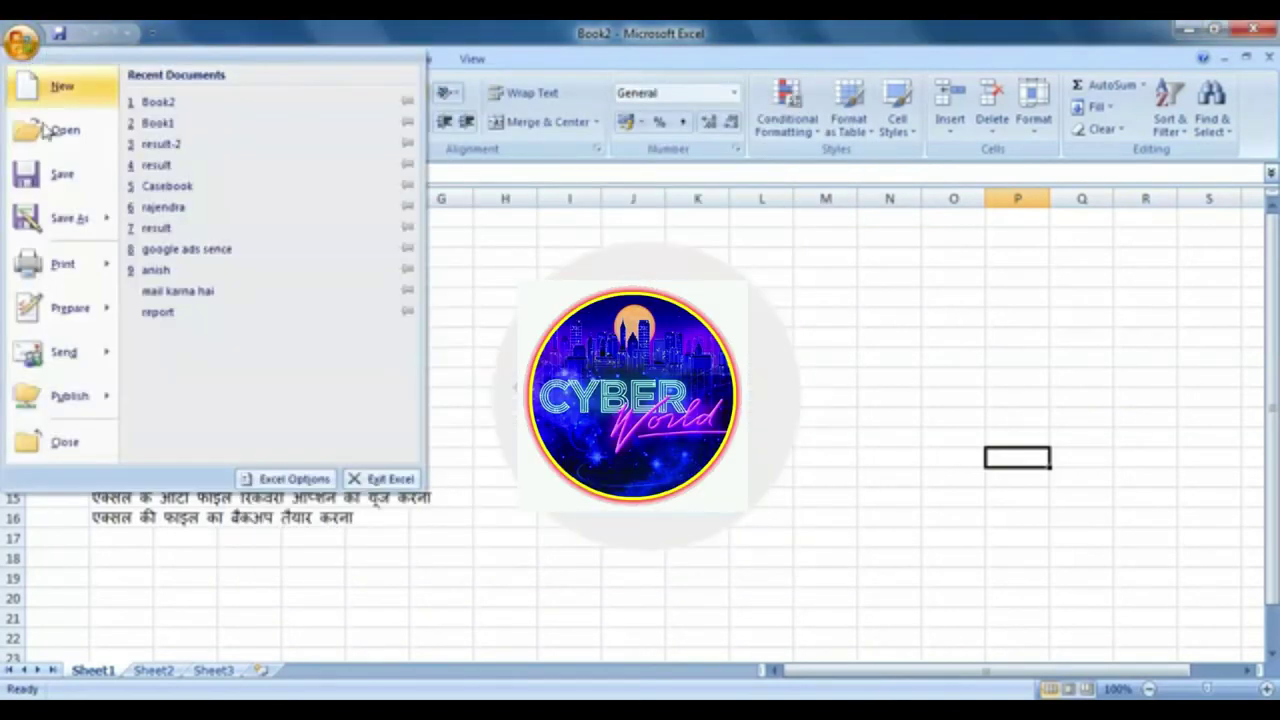
{"action": "left_click", "coordinate": [588, 571]}
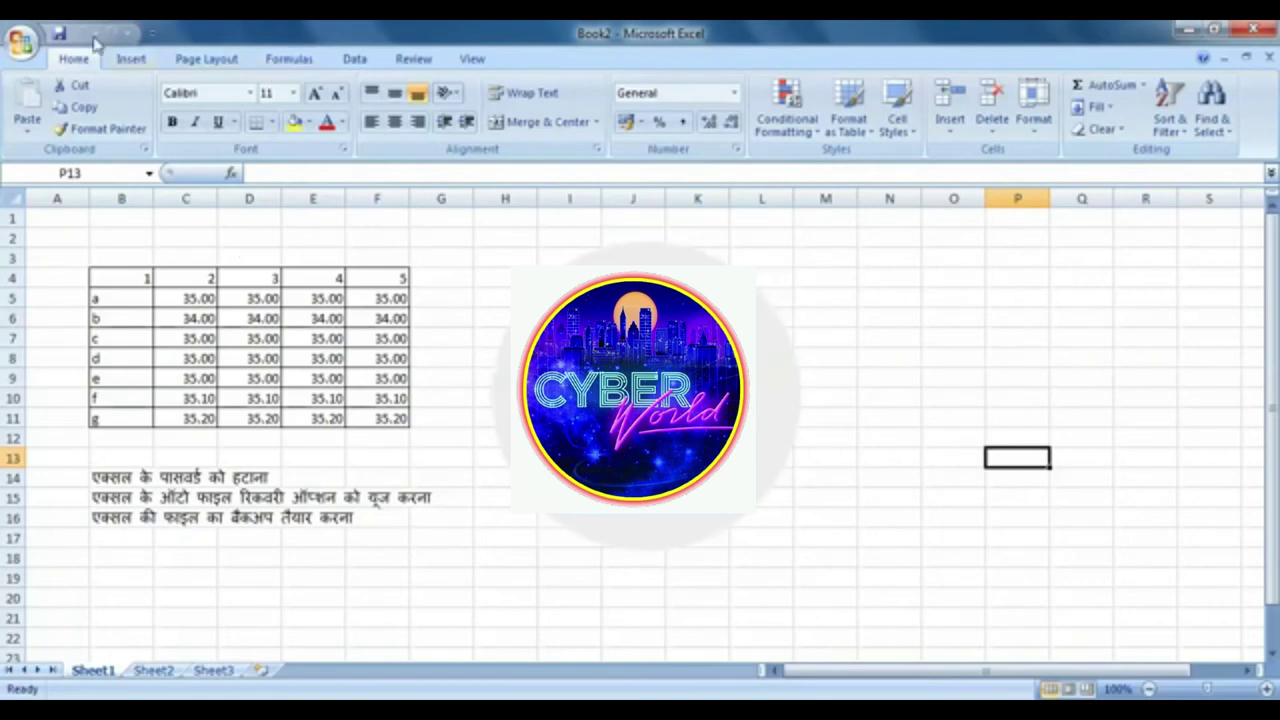
{"action": "left_click", "coordinate": [21, 42]}
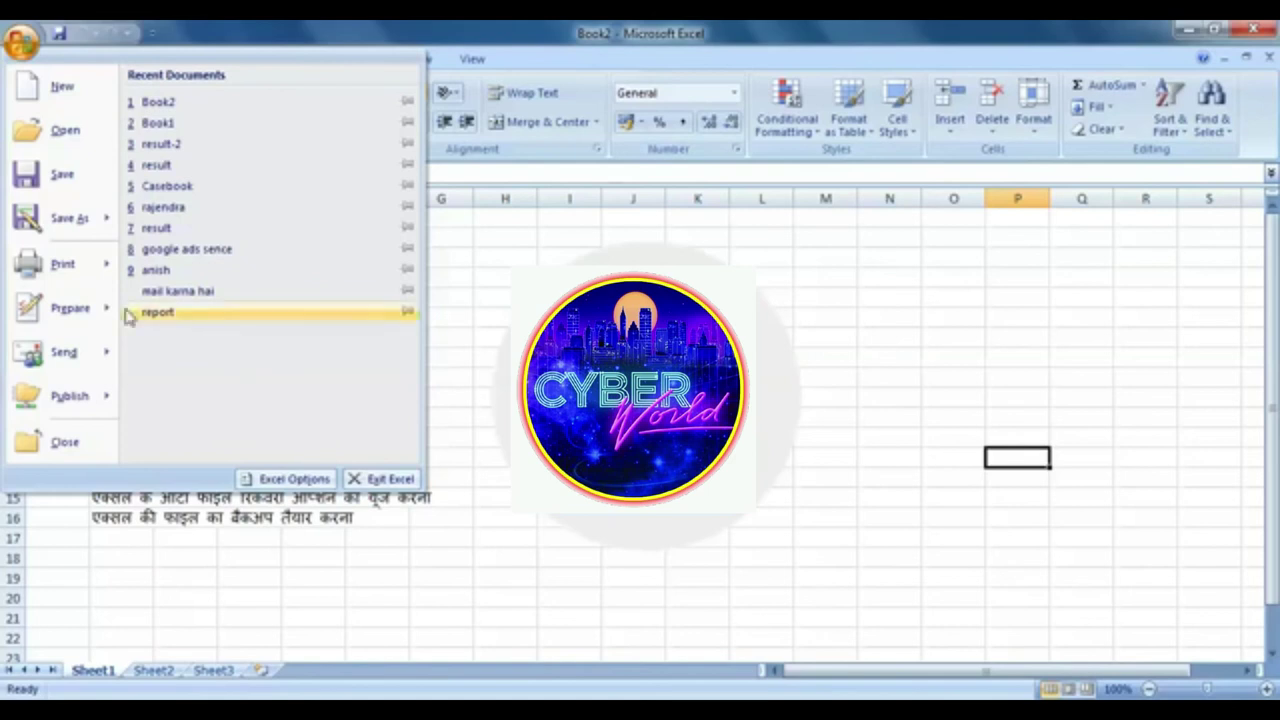
{"action": "left_click", "coordinate": [490, 278]}
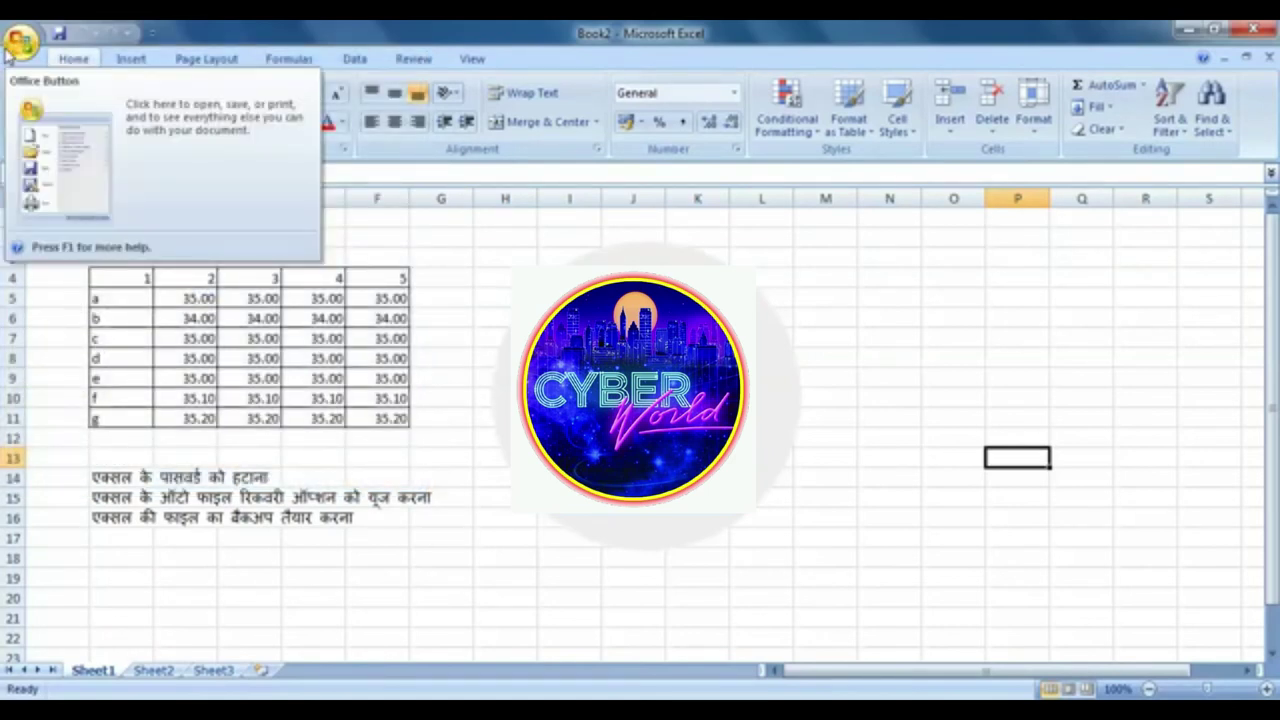
{"action": "left_click", "coordinate": [12, 46]}
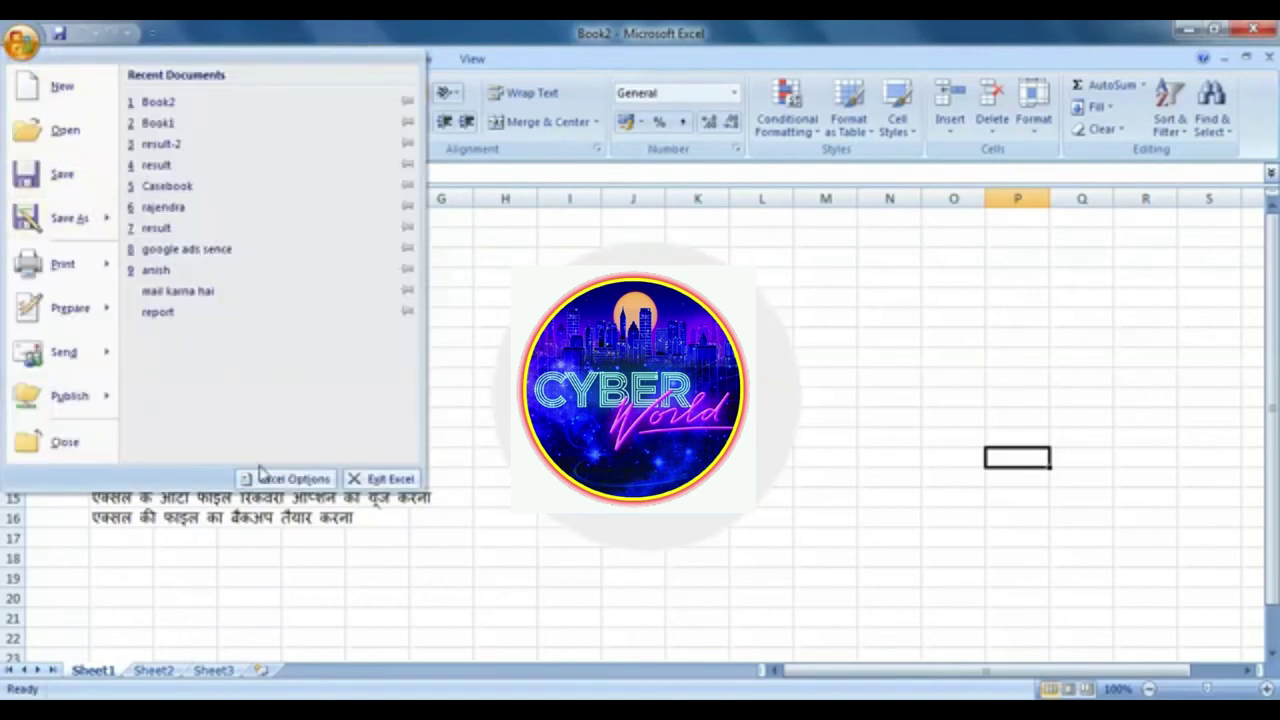
Step: Show Excel Options' Save page, trying 10 minutes for AutoRecover before restoring 1
{"action": "left_click", "coordinate": [288, 481]}
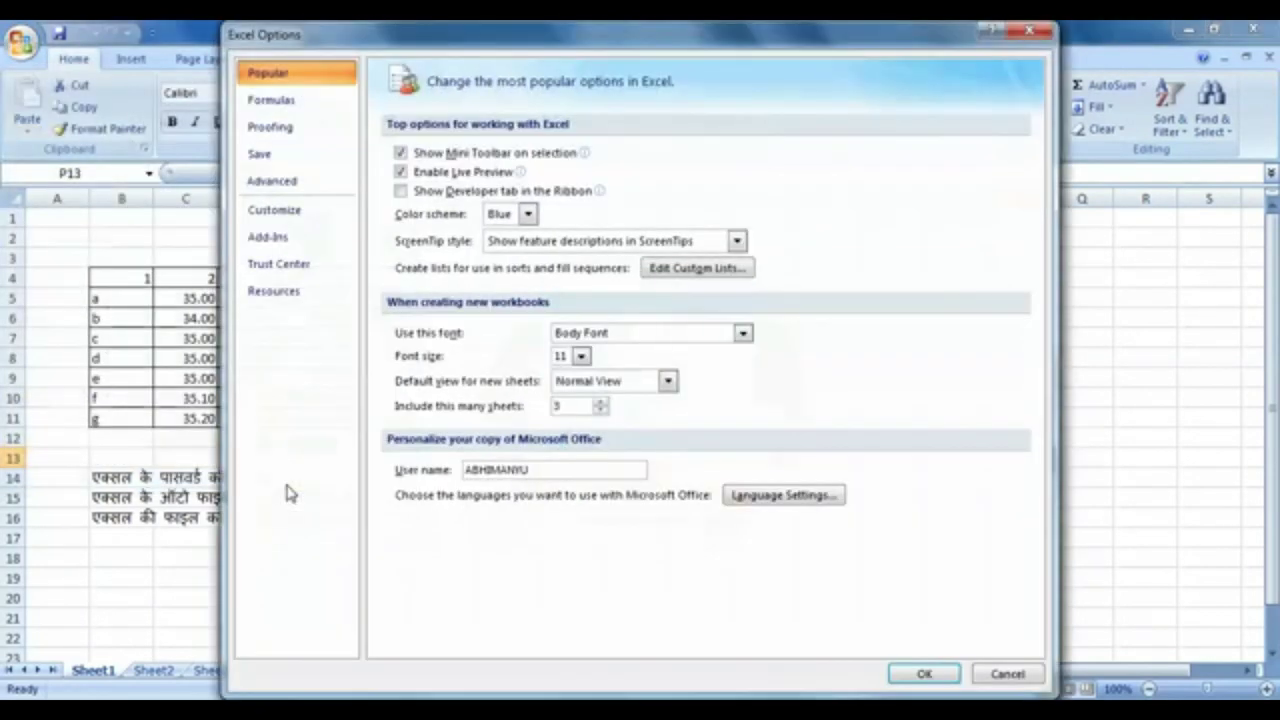
{"action": "left_click", "coordinate": [290, 157]}
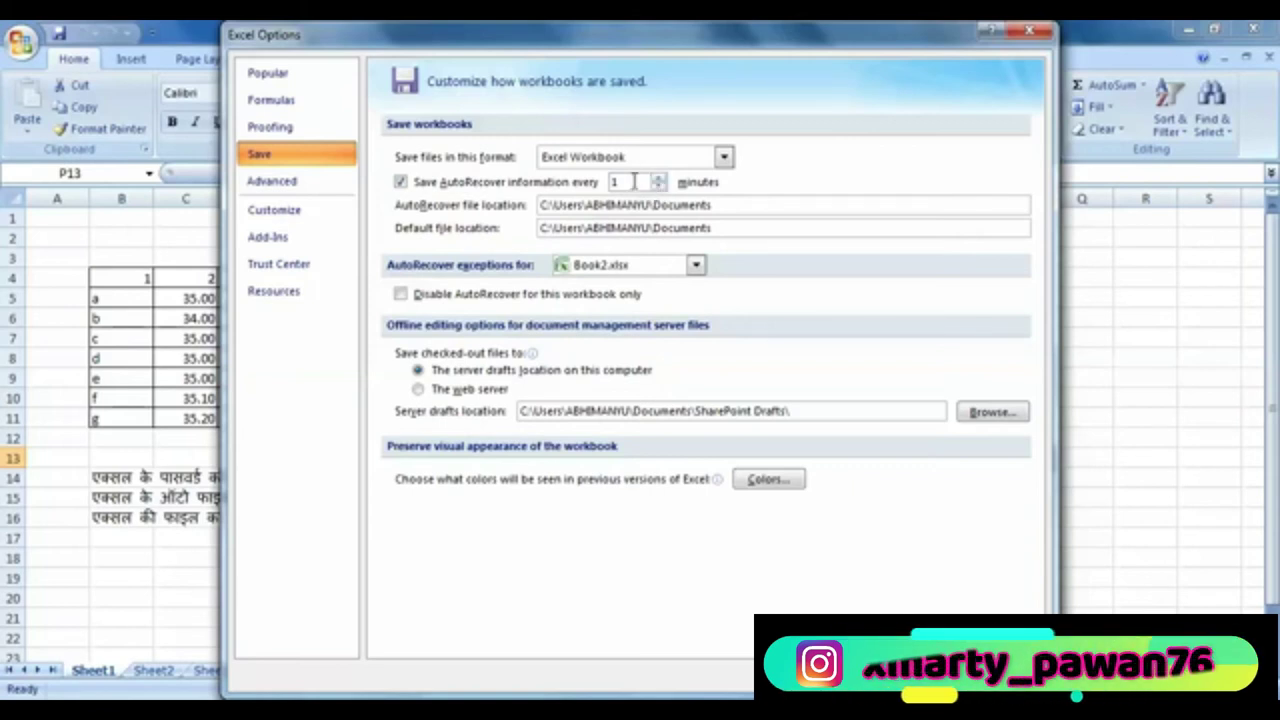
{"action": "type", "text": "10"}
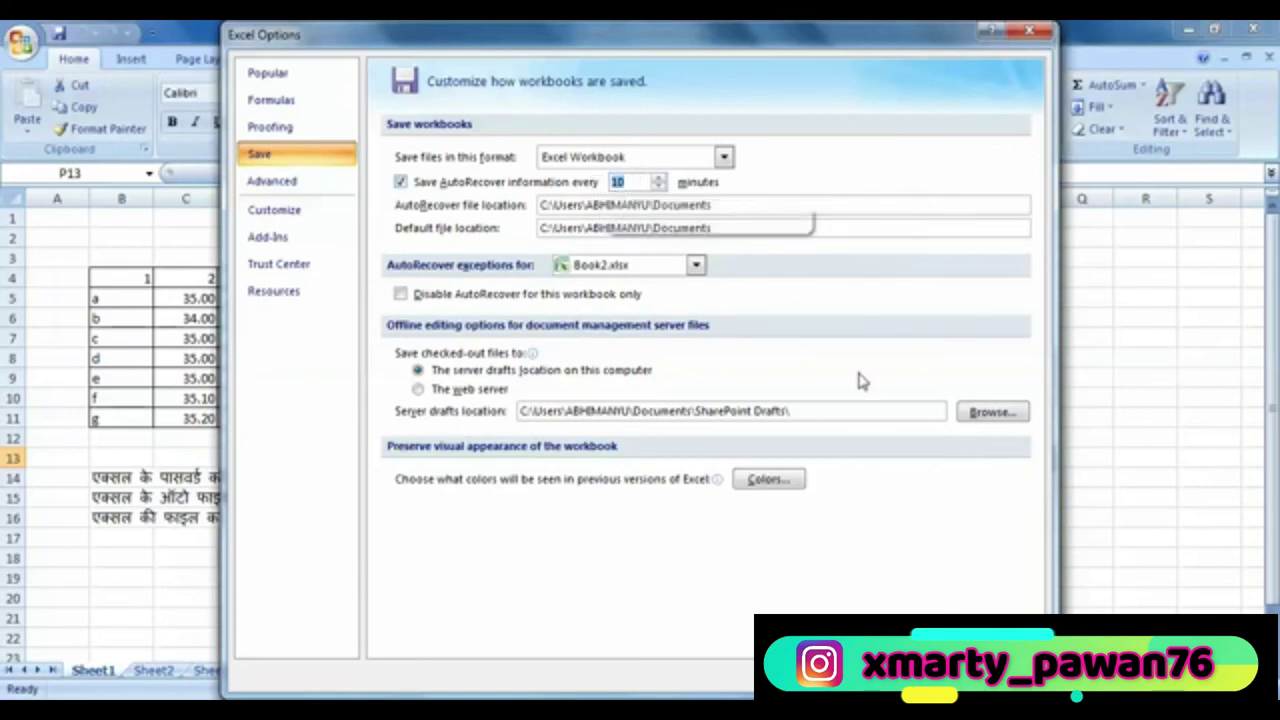
{"action": "key", "text": "BackSpace"}
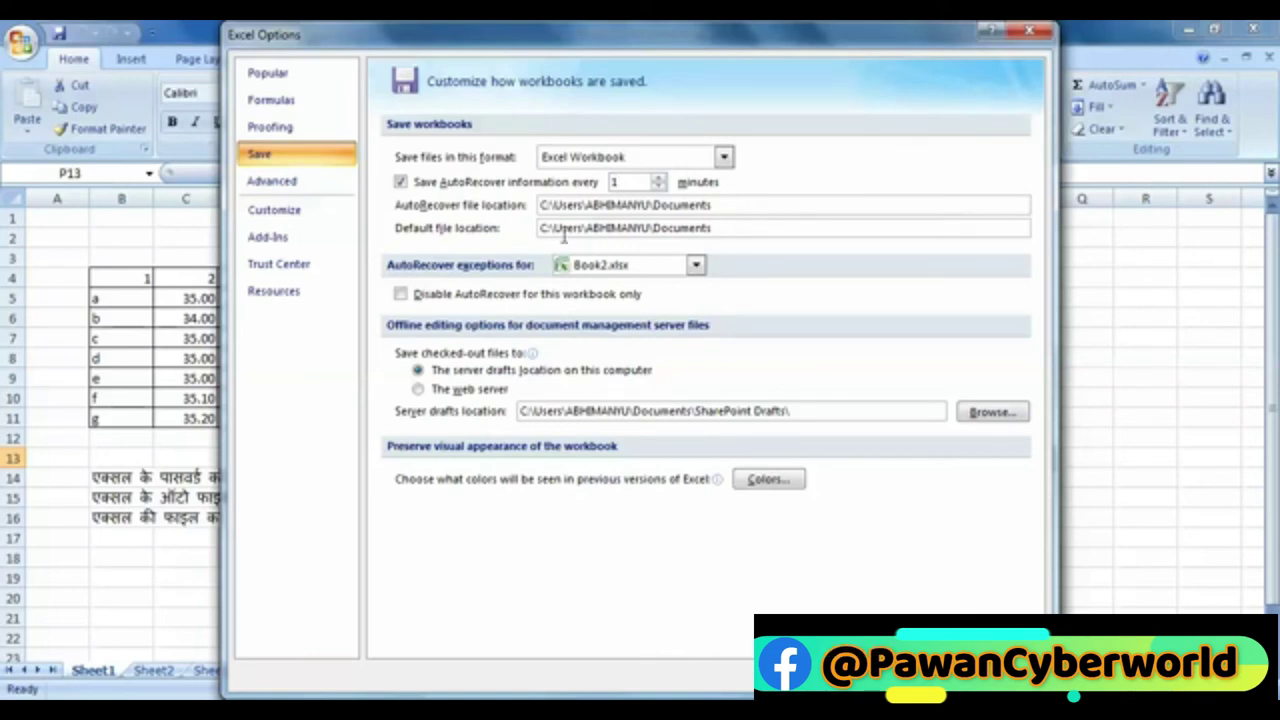
Step: Paste the Default file location path into AutoRecover file location, then toggle AutoRecover saving off and on
{"action": "mouse_move", "coordinate": [556, 229]}
{"action": "left_mouse_down"}
{"action": "mouse_move", "coordinate": [751, 222]}
{"action": "mouse_move", "coordinate": [527, 232]}
{"action": "left_mouse_up"}
{"action": "right_click", "coordinate": [561, 229]}
{"action": "left_click", "coordinate": [585, 262]}
{"action": "left_click_drag", "start_coordinate": [741, 206], "coordinate": [556, 208]}
{"action": "left_click_drag", "start_coordinate": [737, 207], "coordinate": [534, 207]}
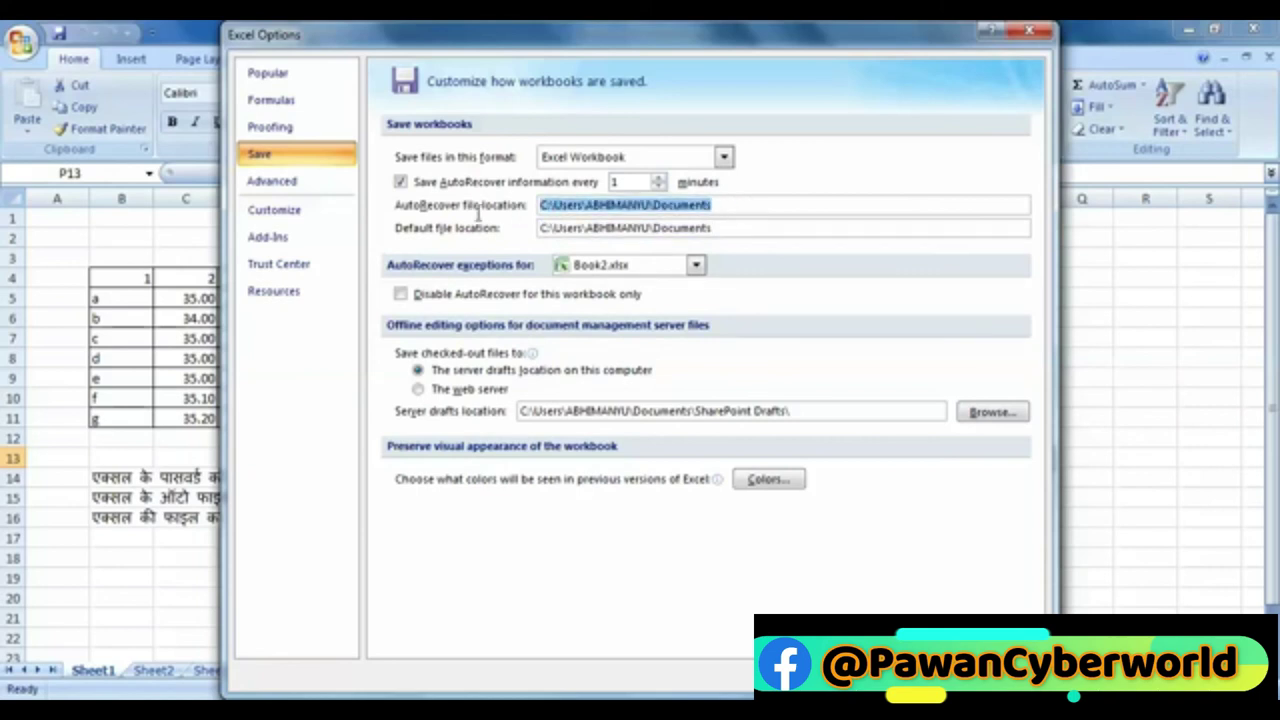
{"action": "right_click", "coordinate": [563, 208]}
{"action": "left_click", "coordinate": [603, 265]}
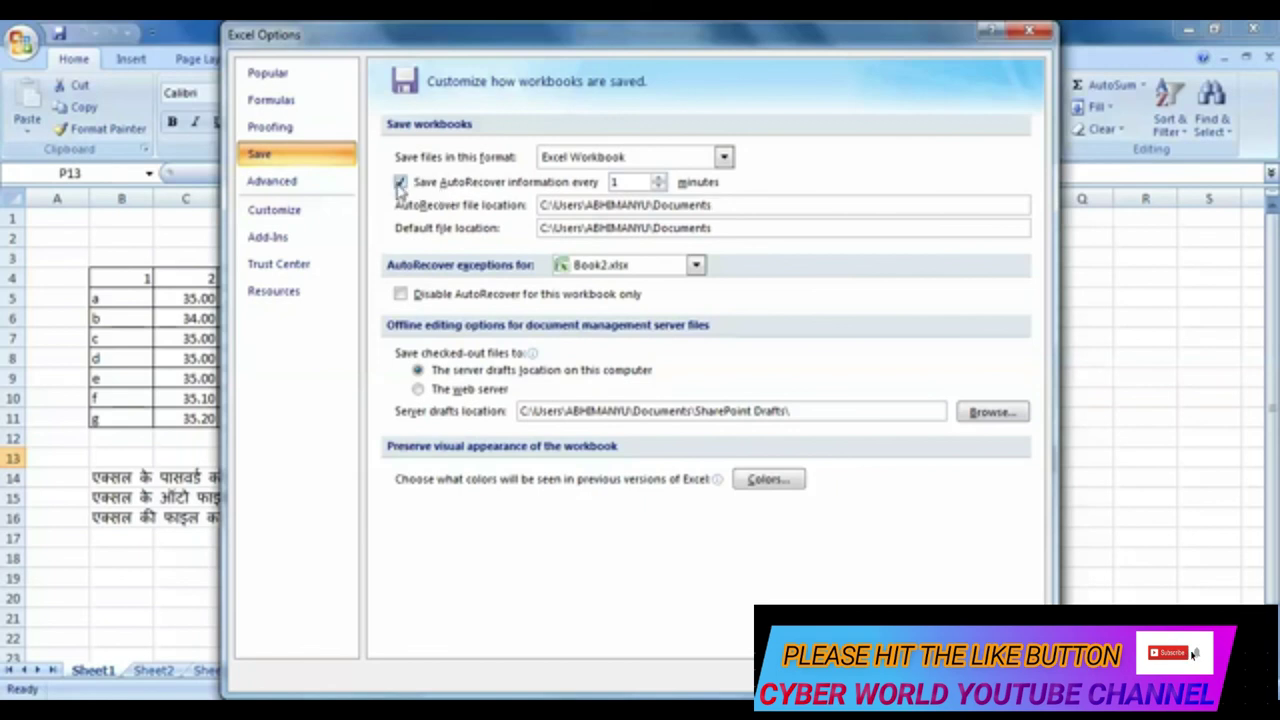
{"action": "left_click", "coordinate": [401, 183]}
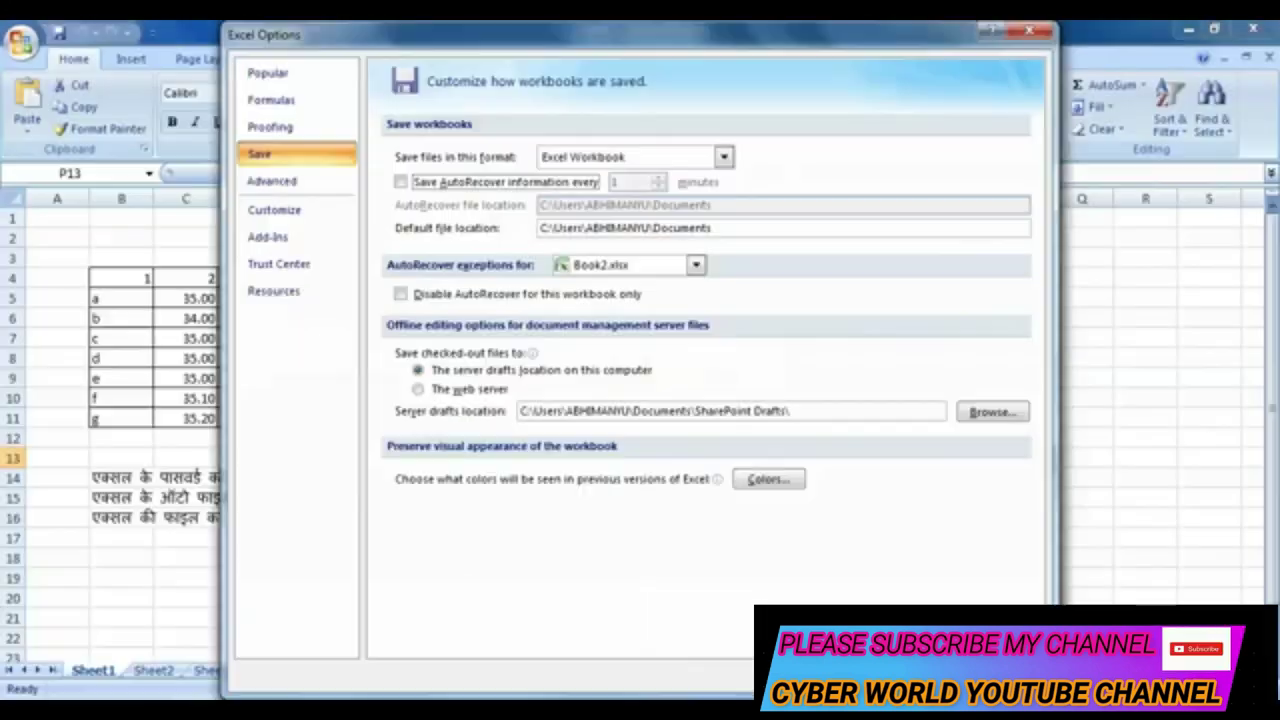
{"action": "left_click", "coordinate": [466, 184]}
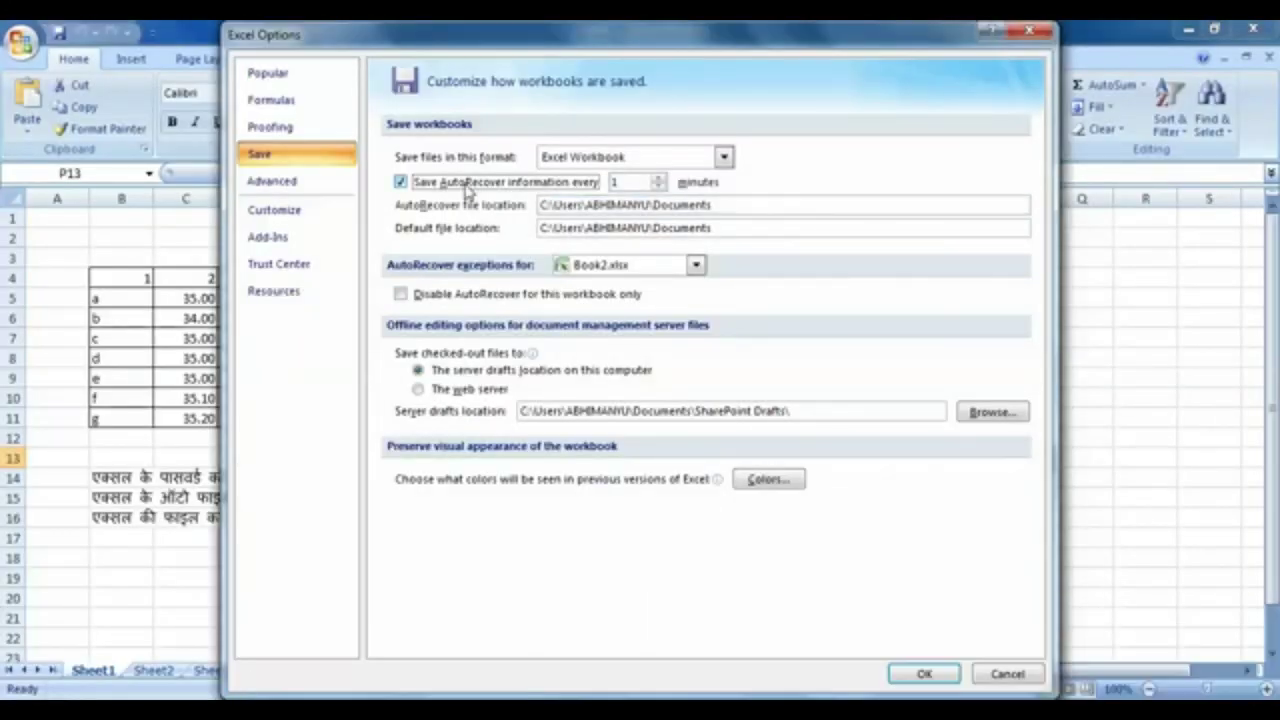
Step: Apply the Excel Options save settings and go back to Book2's sheet
{"action": "left_click", "coordinate": [925, 673]}
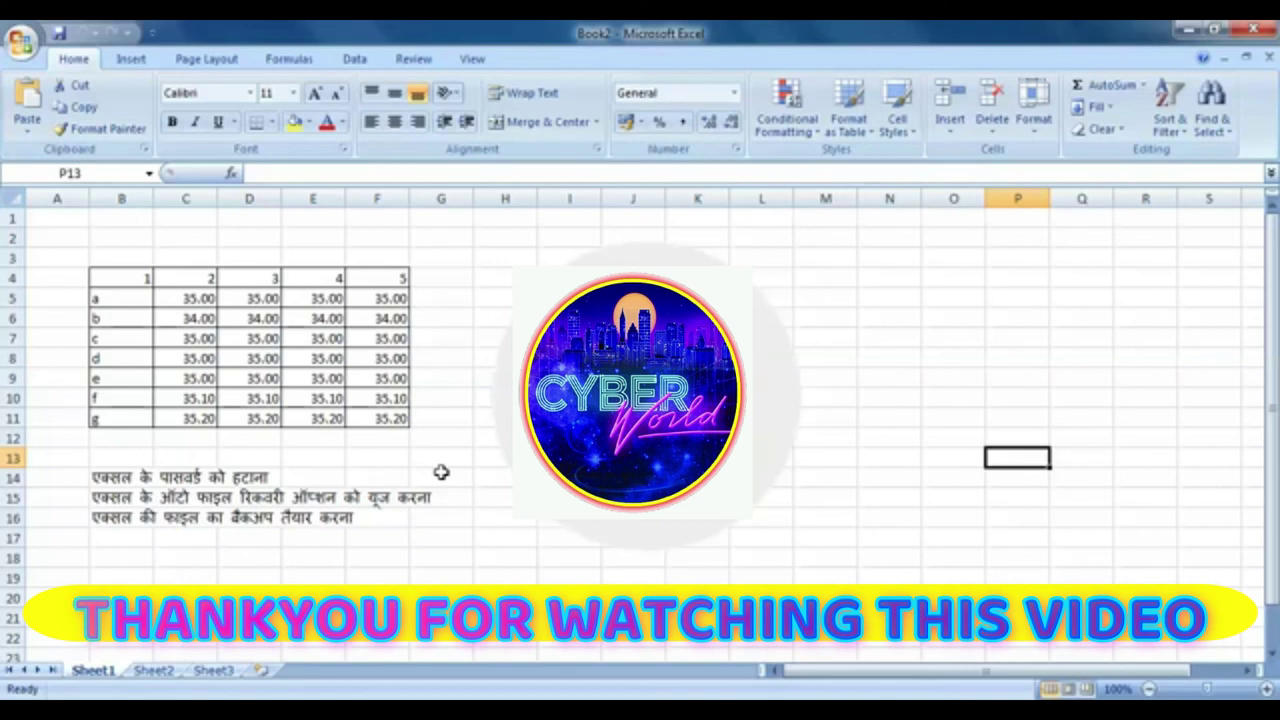
{"action": "type", "text": "+"}
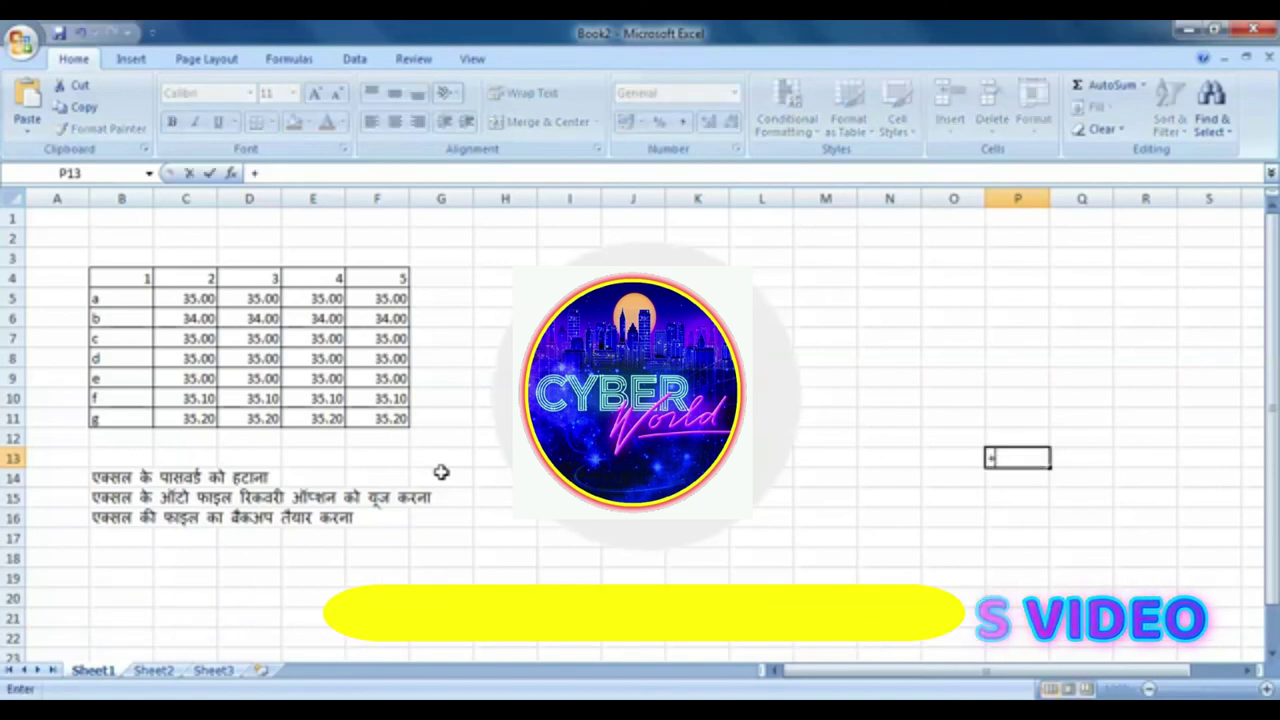